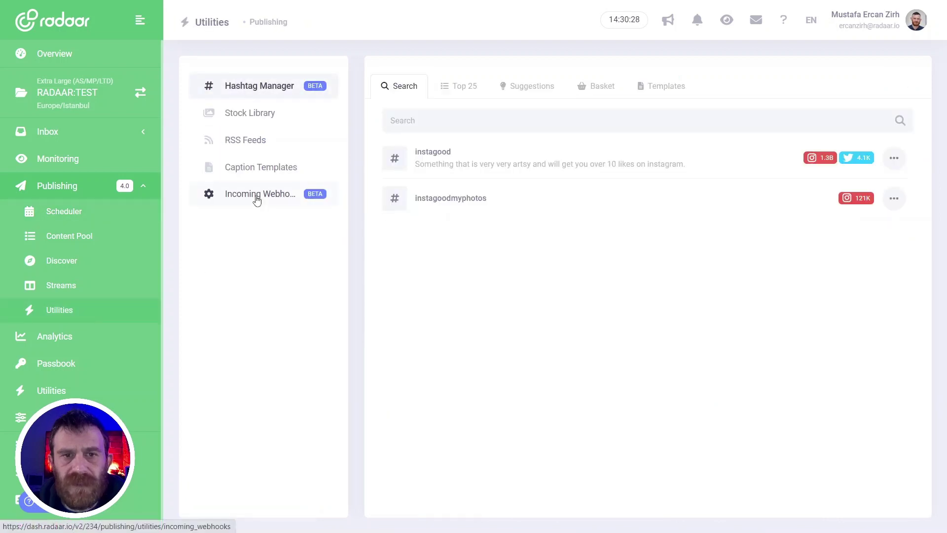
Step: Start a new incoming webhook in the publishing utilities and name it "Test Hook"
{"action": "left_click", "coordinate": [256, 197]}
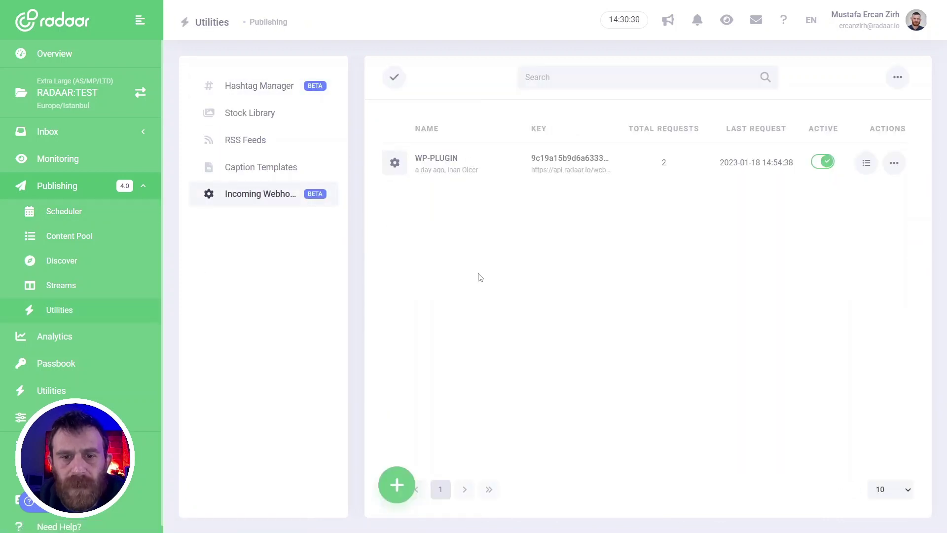
{"action": "left_click", "coordinate": [401, 478]}
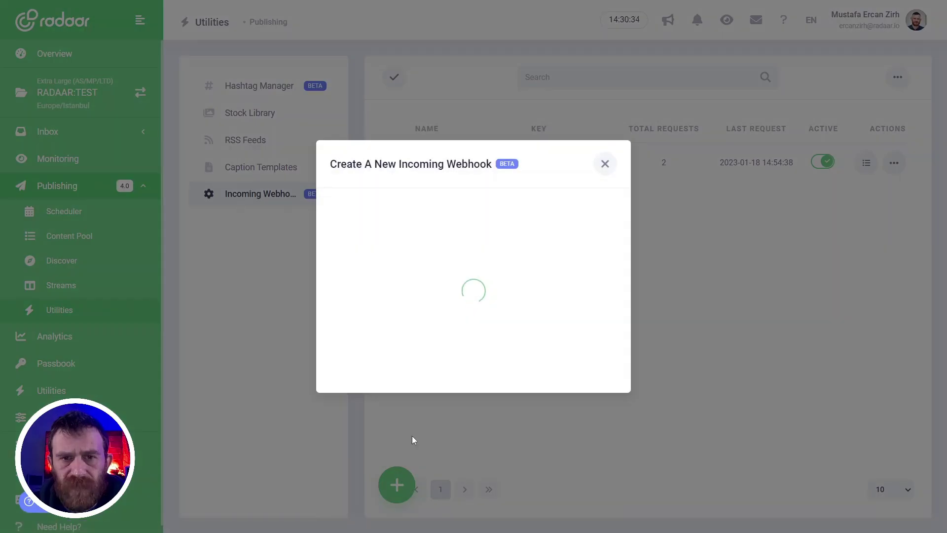
{"action": "left_click", "coordinate": [389, 198]}
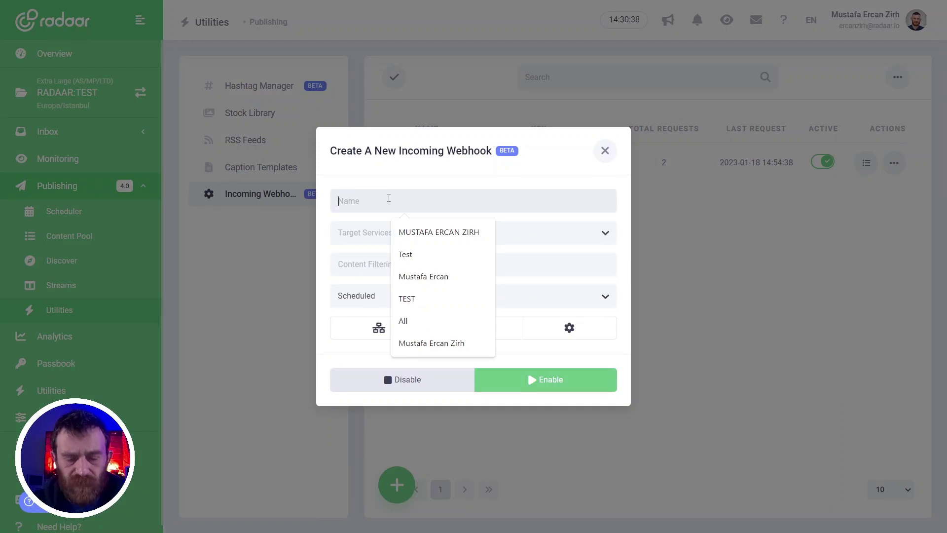
{"action": "type", "text": "Test Hook"}
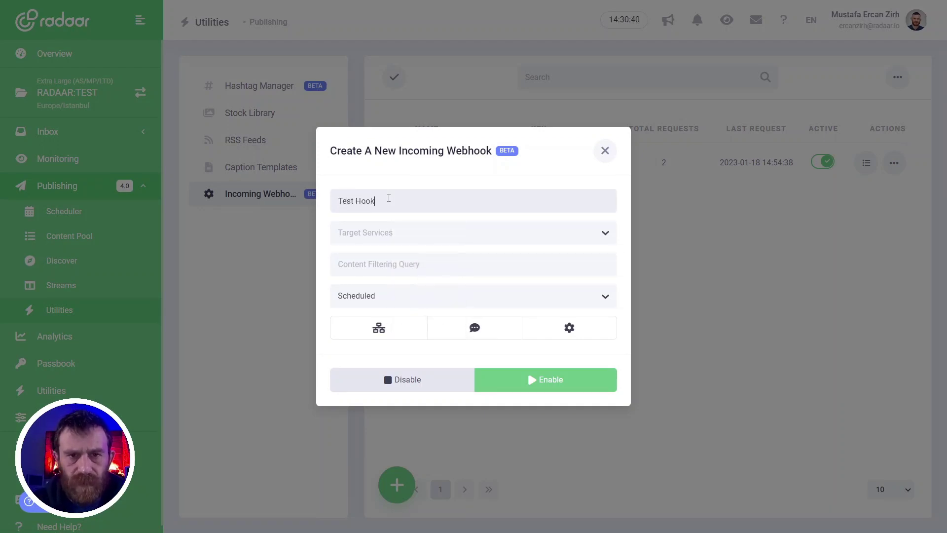
Step: Set the webhook's target services to Scheduler and Content Pool
{"action": "left_click", "coordinate": [385, 239]}
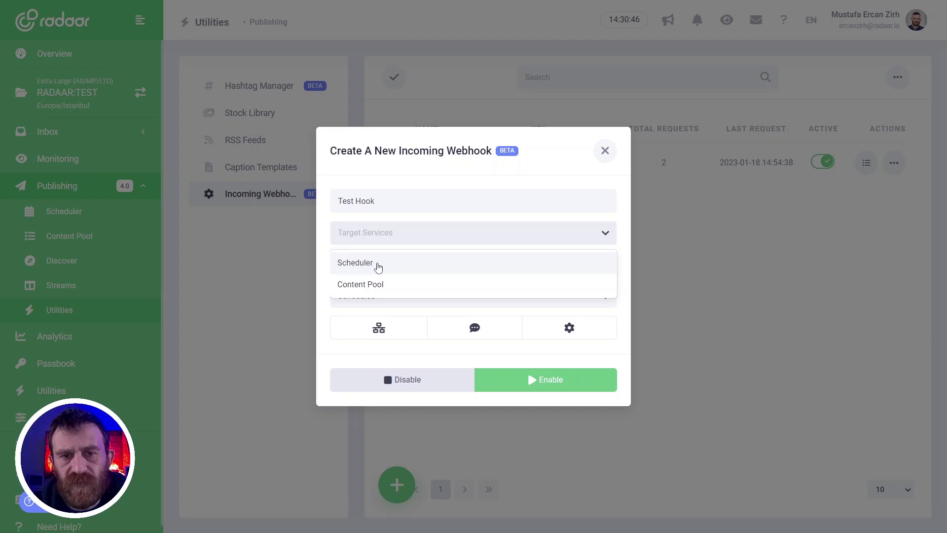
{"action": "left_click", "coordinate": [379, 267]}
{"action": "left_click", "coordinate": [401, 218]}
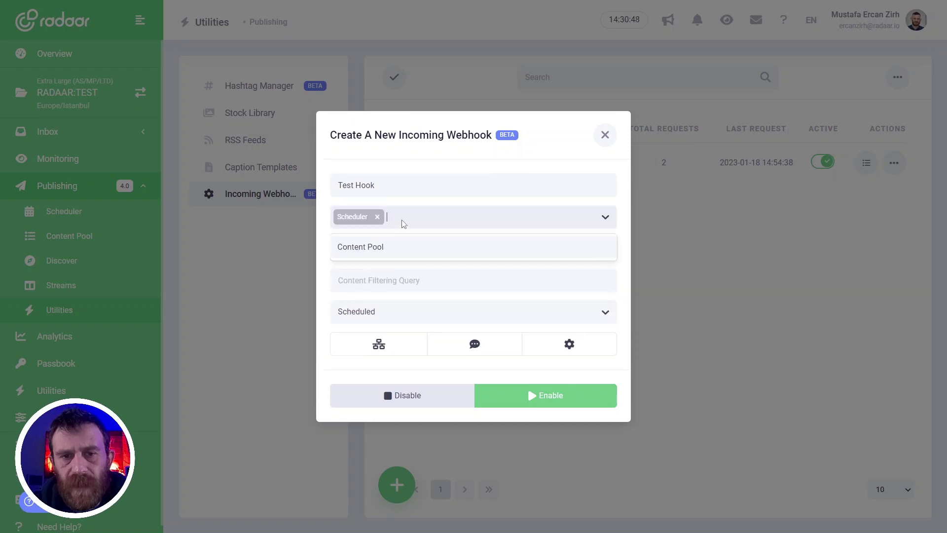
{"action": "left_click", "coordinate": [397, 257]}
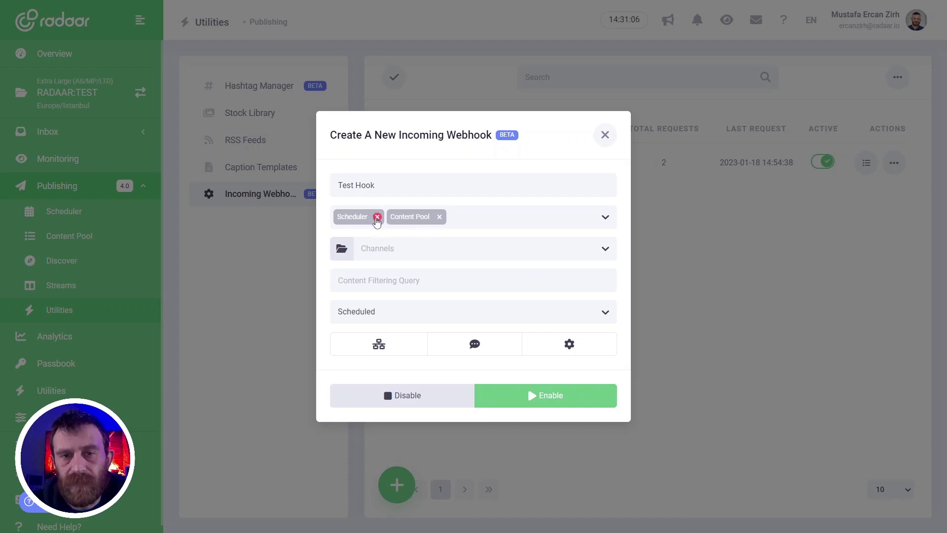
{"action": "left_click", "coordinate": [371, 251]}
{"action": "scroll", "coordinate": [391, 268], "scroll_direction": "down", "scroll_amount": 3}
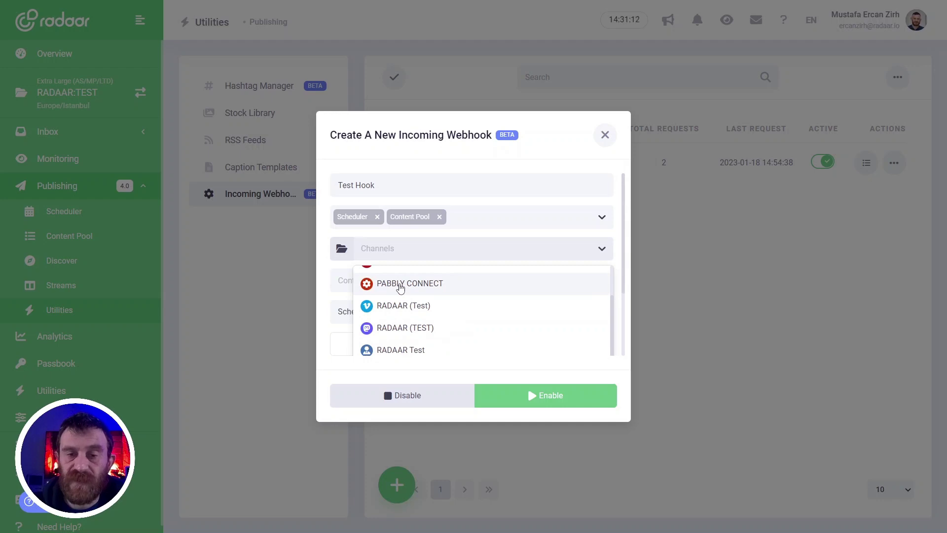
{"action": "scroll", "coordinate": [400, 288], "scroll_direction": "up", "scroll_amount": 3}
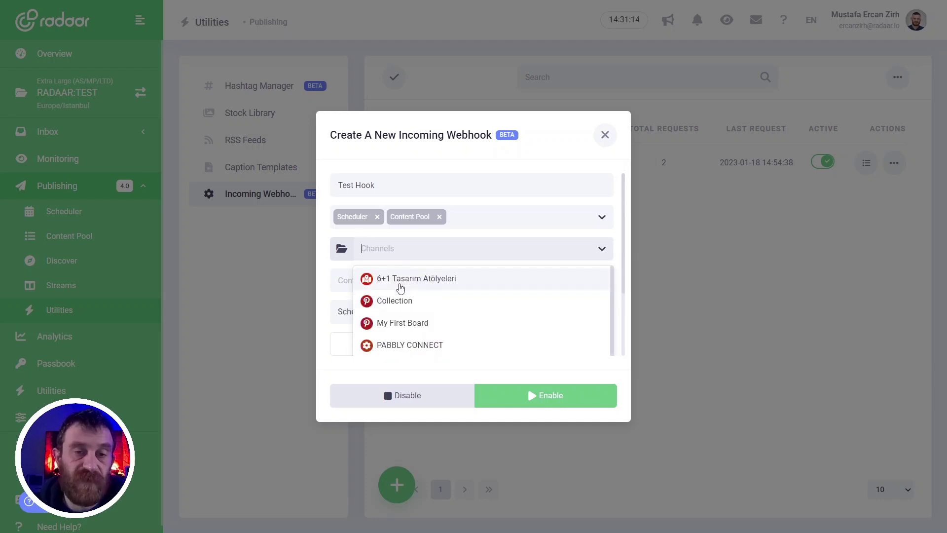
{"action": "left_click", "coordinate": [331, 248]}
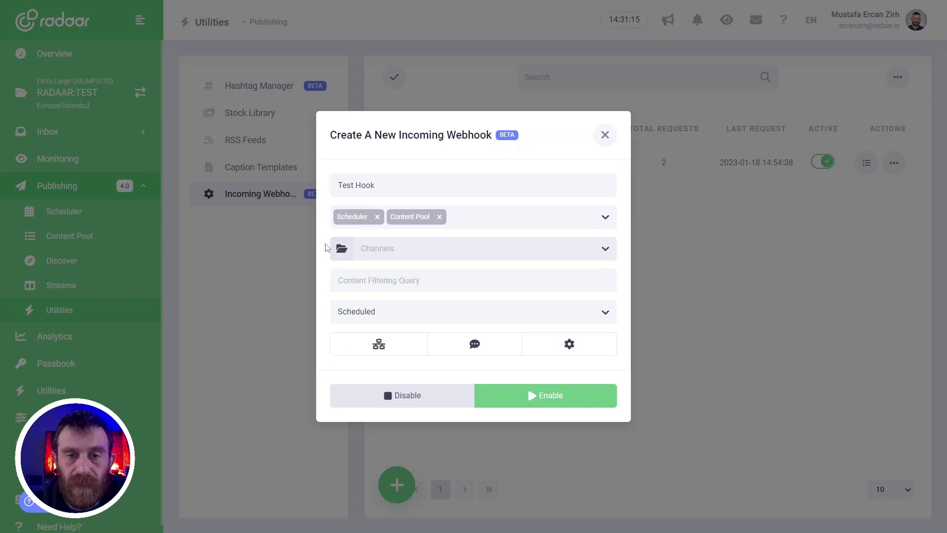
Step: Remove Scheduler from the webhook's target services and add it back after Content Pool
{"action": "left_click", "coordinate": [377, 218]}
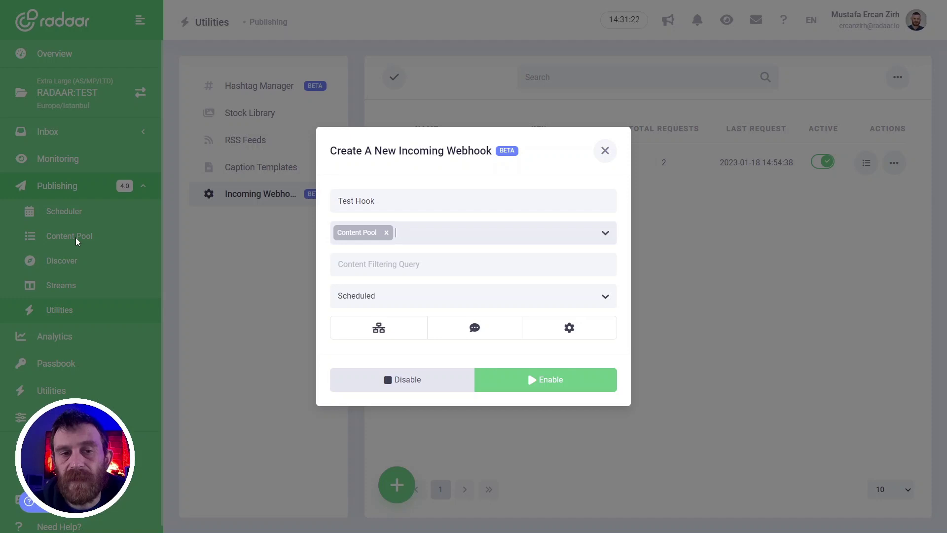
{"action": "left_click", "coordinate": [399, 234]}
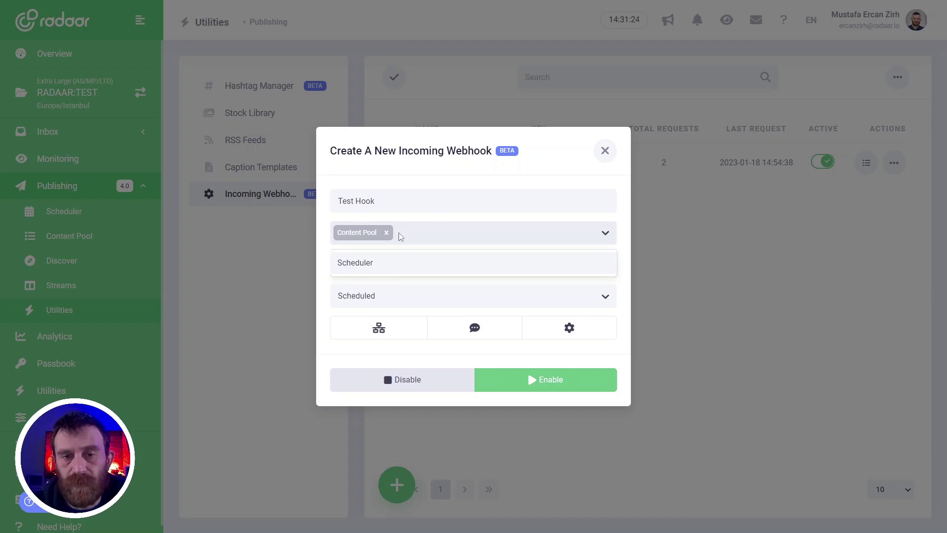
{"action": "left_click", "coordinate": [388, 263]}
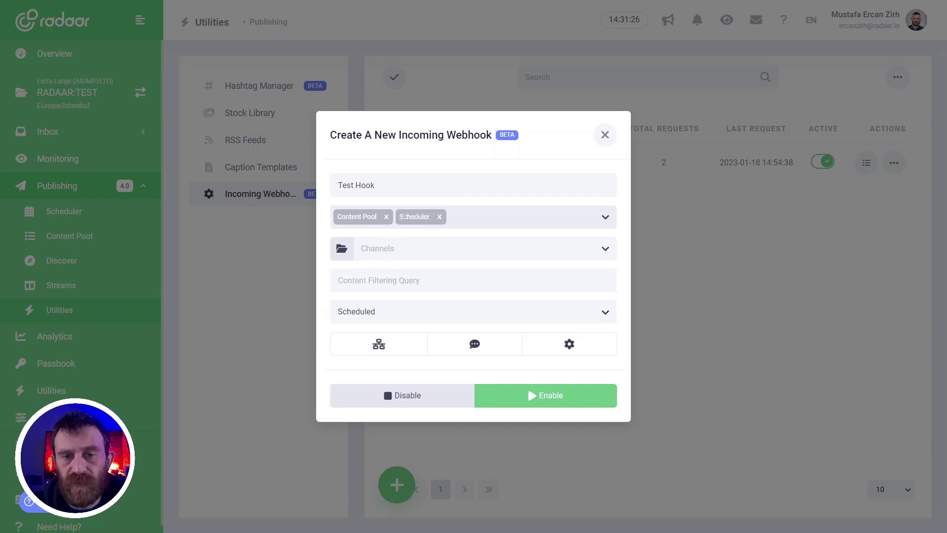
Step: Choose the Instagram RADAAR:Test, Facebook RADAAR:Test and Twitter radaartest accounts as the webhook's channels
{"action": "left_click", "coordinate": [388, 252]}
{"action": "scroll", "coordinate": [403, 276], "scroll_direction": "down", "scroll_amount": 5}
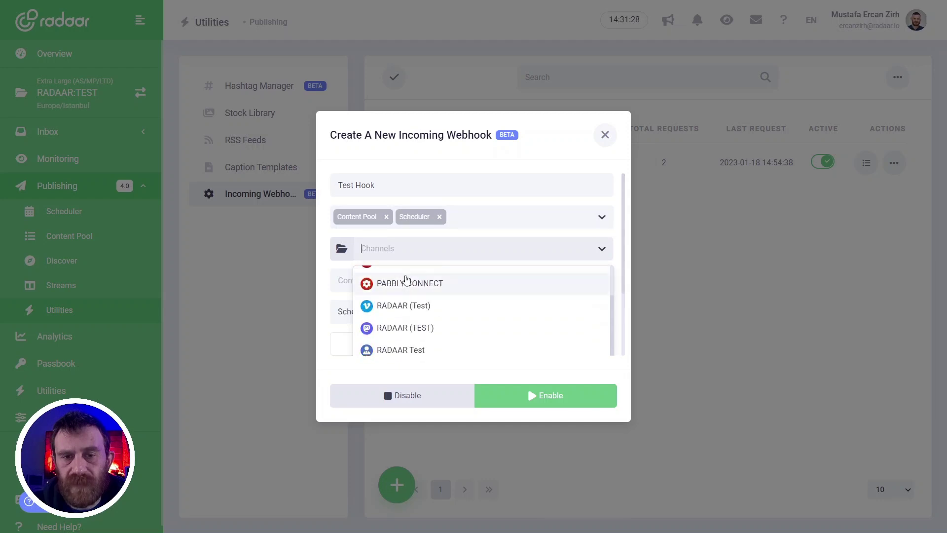
{"action": "scroll", "coordinate": [406, 298], "scroll_direction": "down", "scroll_amount": 2}
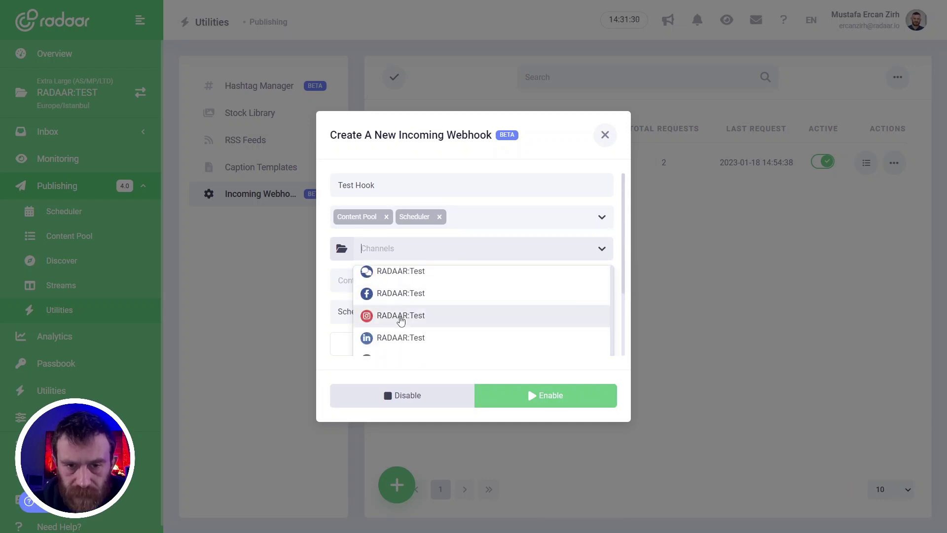
{"action": "left_click", "coordinate": [401, 316]}
{"action": "scroll", "coordinate": [402, 320], "scroll_direction": "down", "scroll_amount": 3}
{"action": "scroll", "coordinate": [403, 319], "scroll_direction": "down", "scroll_amount": 3}
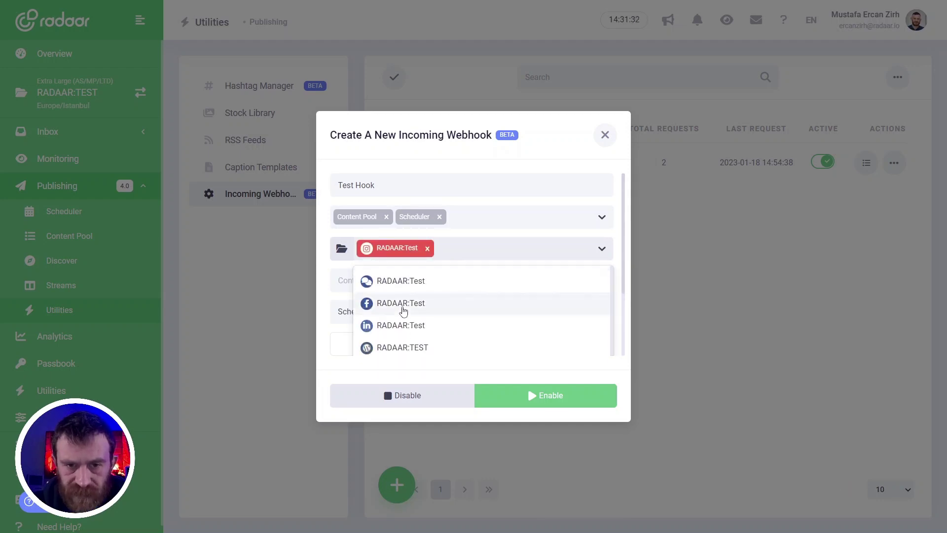
{"action": "left_click", "coordinate": [402, 306]}
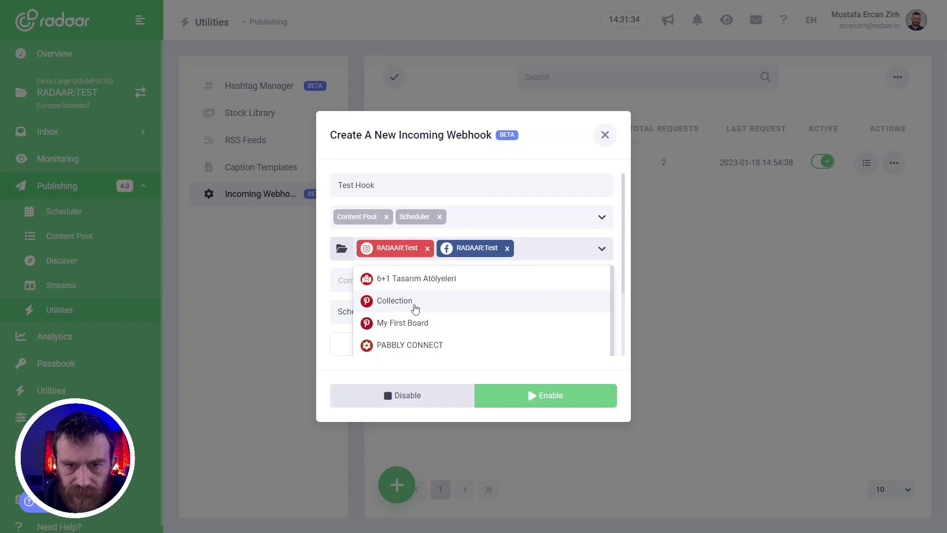
{"action": "scroll", "coordinate": [416, 321], "scroll_direction": "down", "scroll_amount": 3}
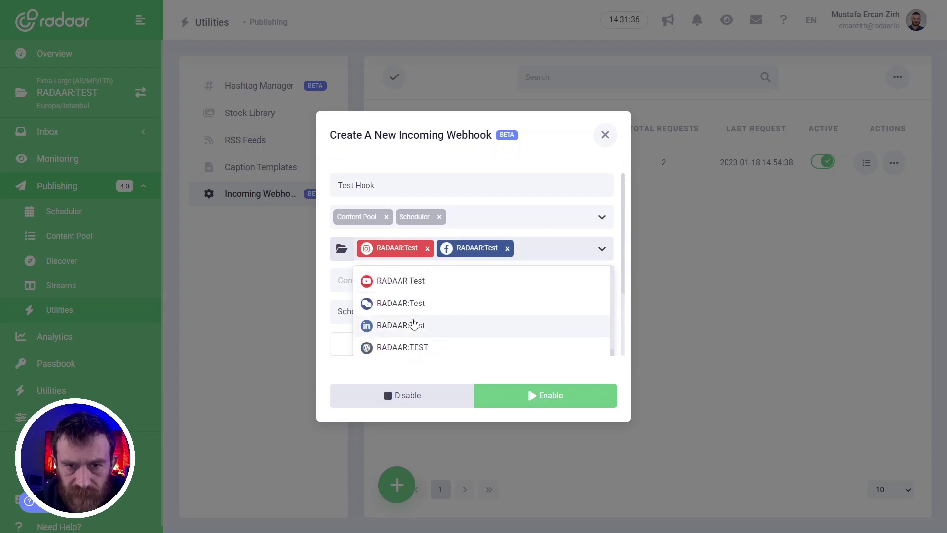
{"action": "scroll", "coordinate": [405, 336], "scroll_direction": "down", "scroll_amount": 5}
{"action": "left_click", "coordinate": [402, 307]}
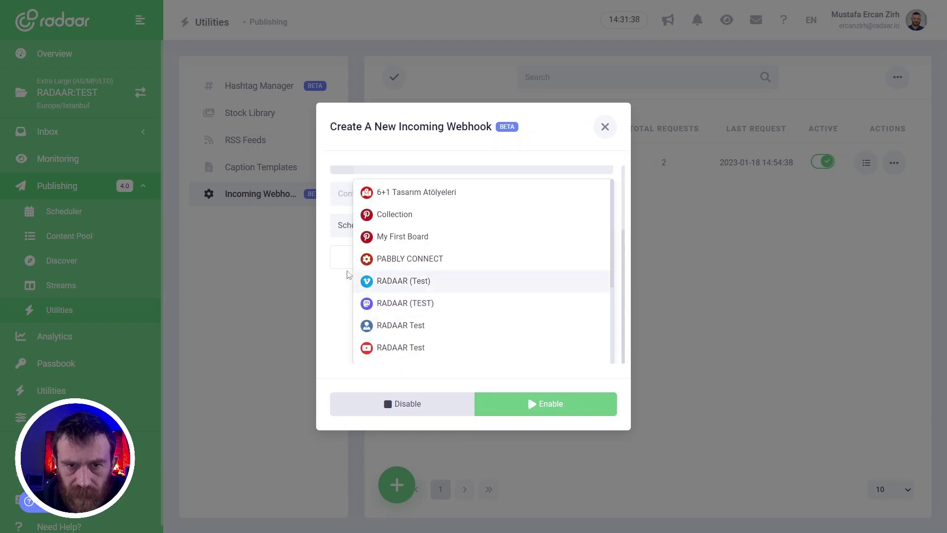
{"action": "left_click", "coordinate": [331, 258]}
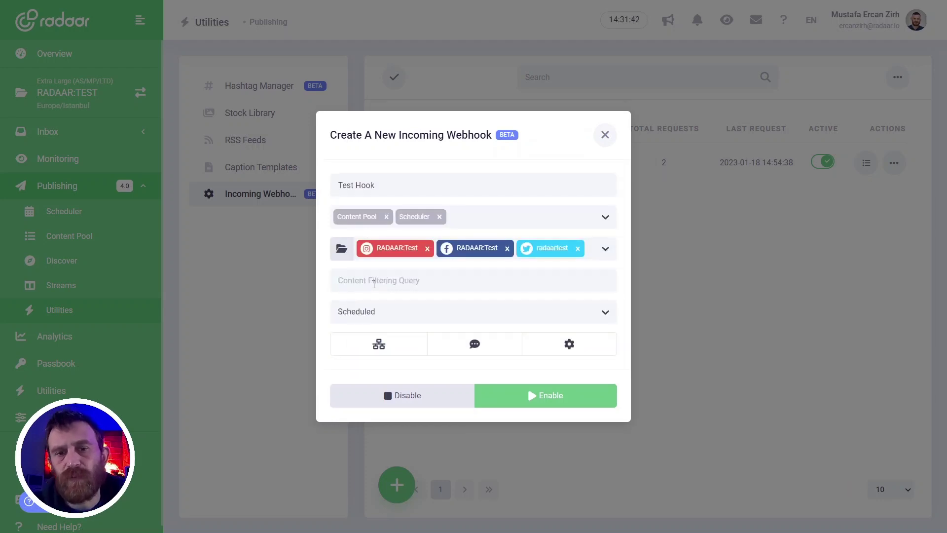
Step: Enter "-promote -site:features" as the webhook's content filtering query
{"action": "left_click", "coordinate": [374, 284]}
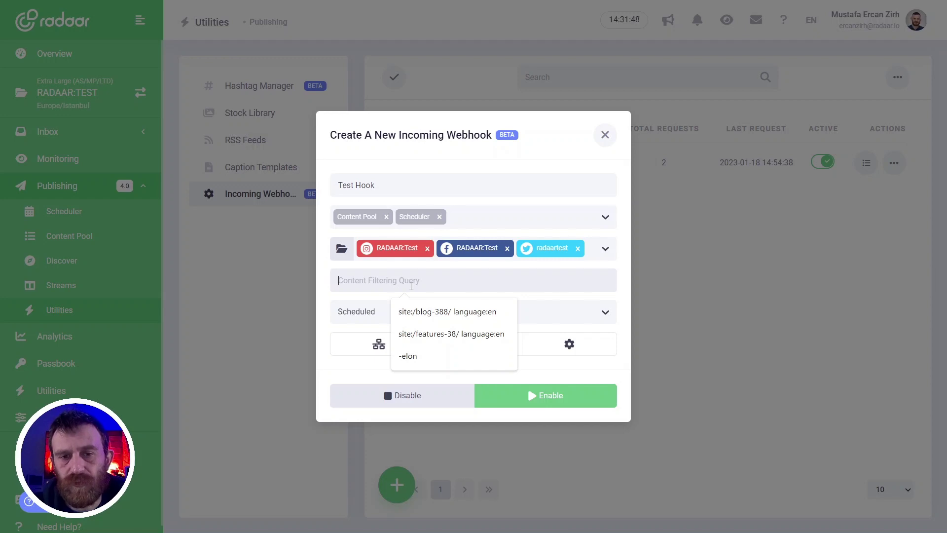
{"action": "type", "text": "-"}
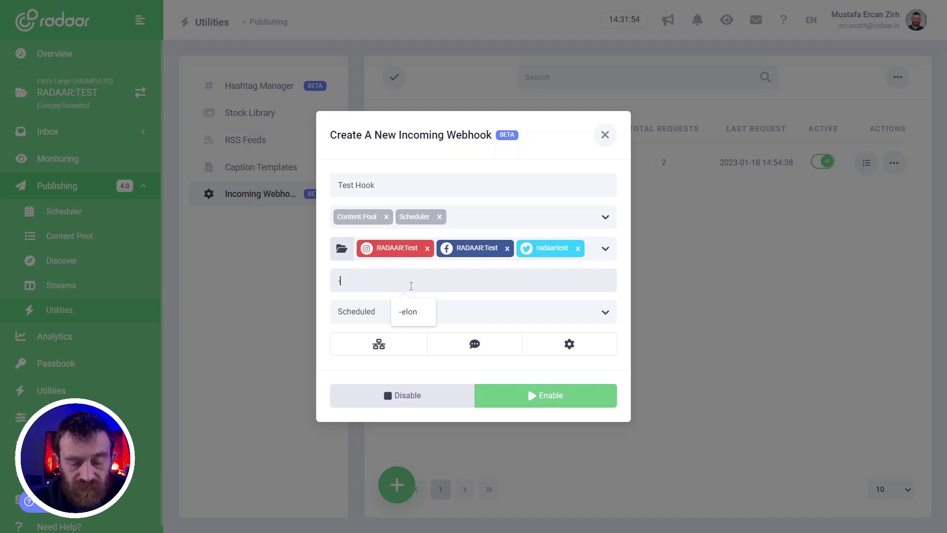
{"action": "type", "text": "promote"}
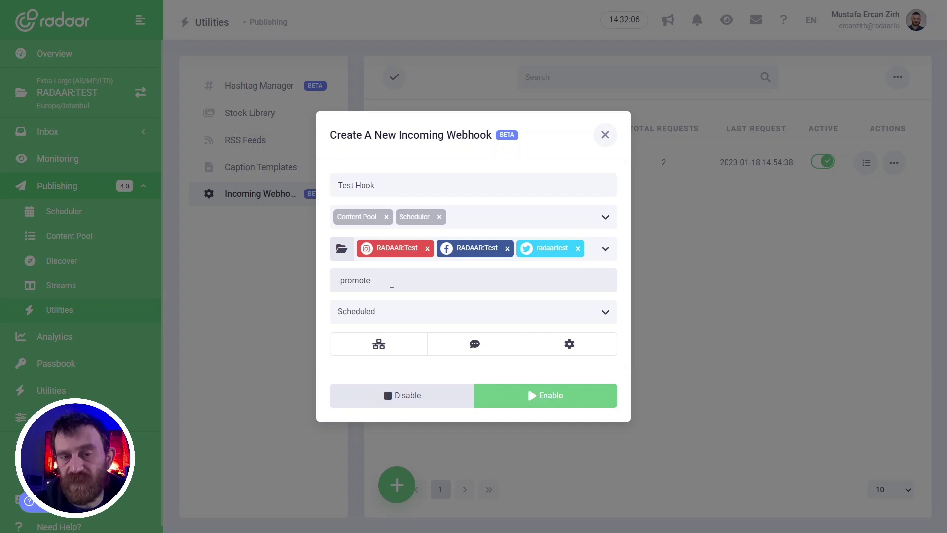
{"action": "type", "text": "site:"}
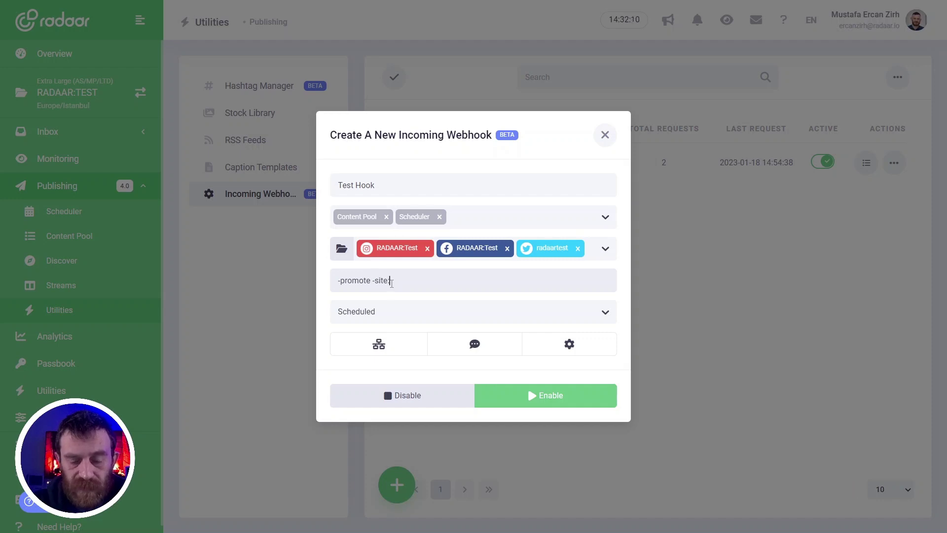
{"action": "type", "text": "features"}
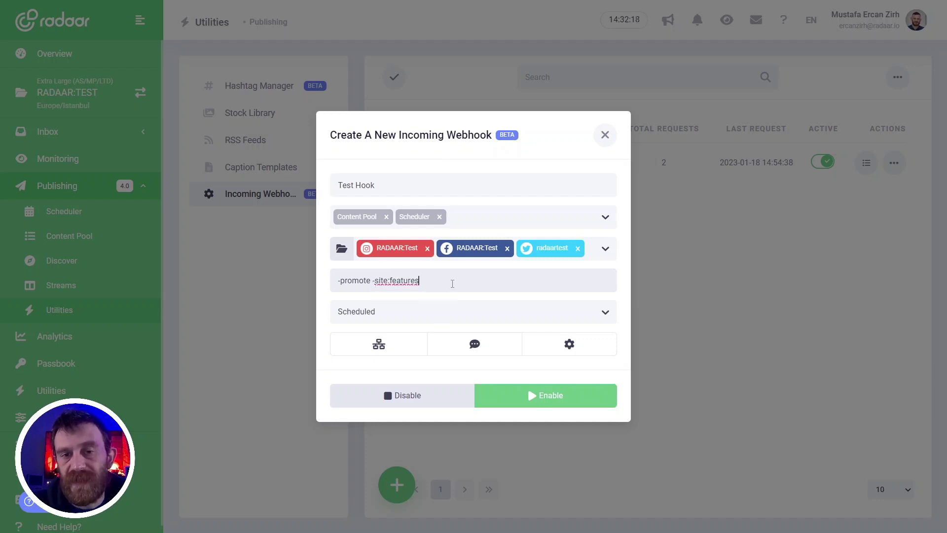
Step: Clear the whole content filtering query
{"action": "key", "text": "ctrl+shift+Left"}
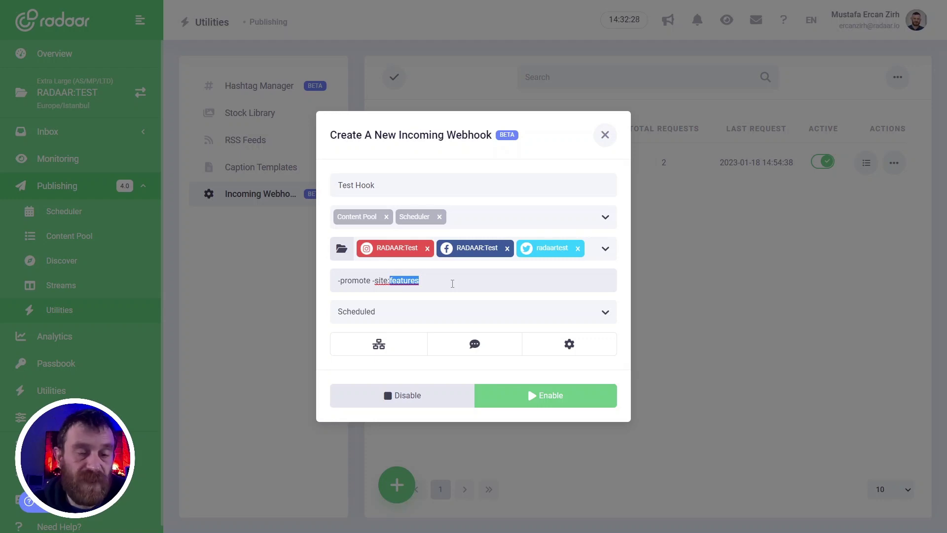
{"action": "key", "text": "ctrl+a"}
{"action": "key", "text": "BackSpace"}
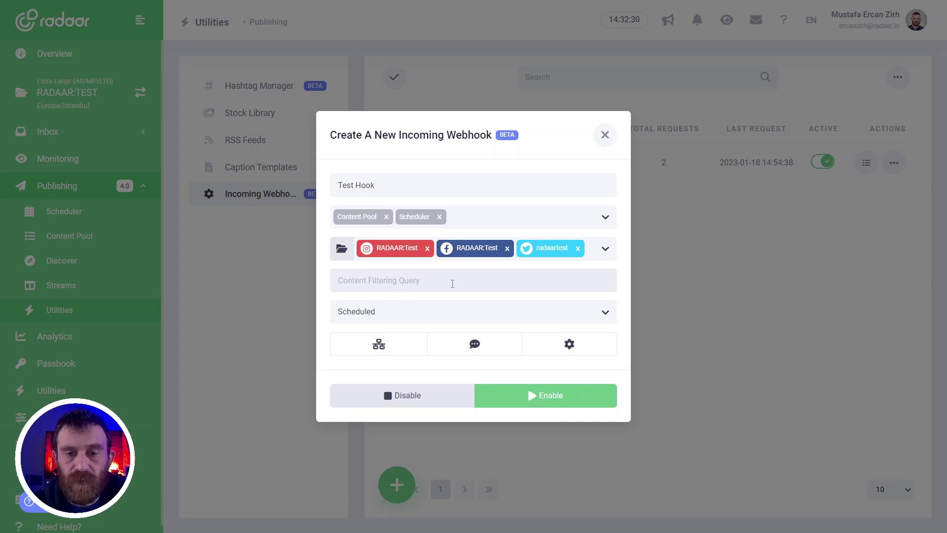
{"action": "left_click", "coordinate": [365, 315]}
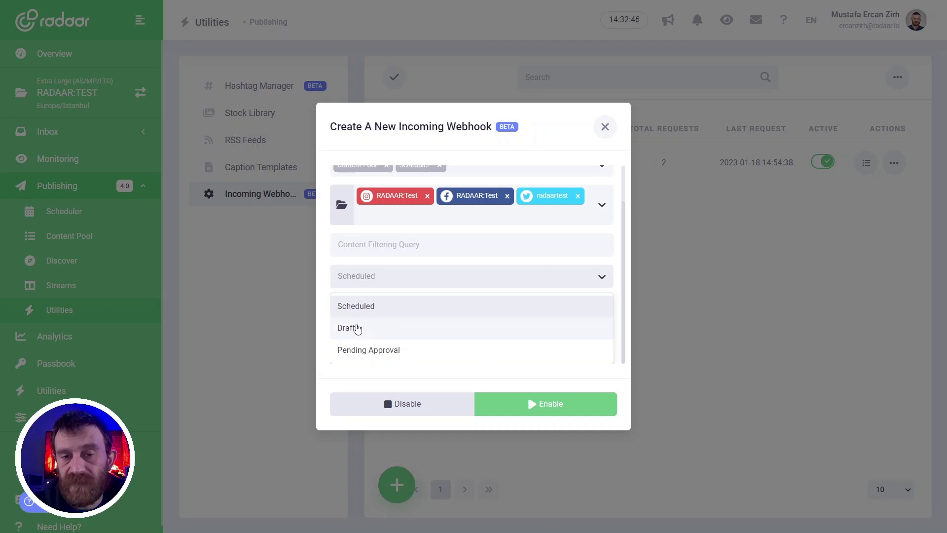
{"action": "left_click", "coordinate": [318, 321]}
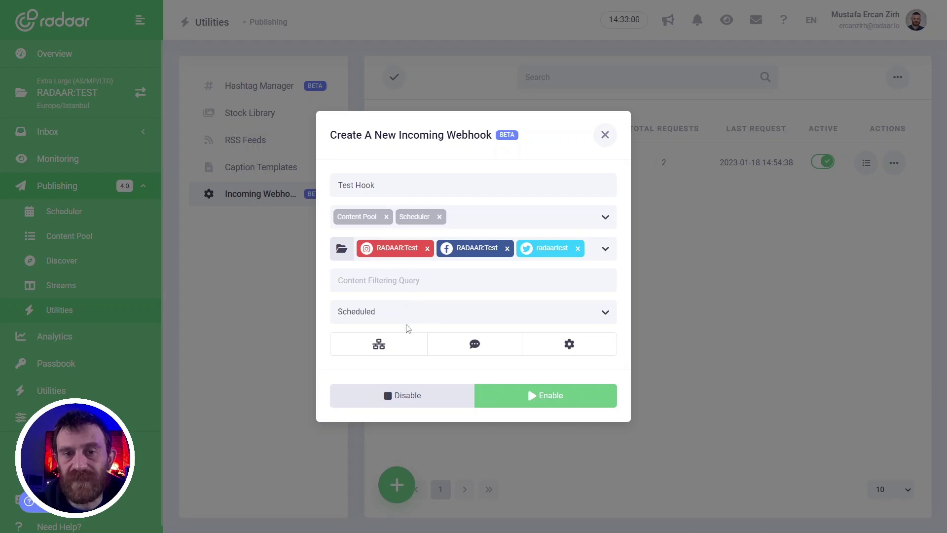
Step: Expand the webhook's content customization section and insert the {{content:title}} content variable into the Default caption
{"action": "left_click", "coordinate": [383, 347]}
{"action": "scroll", "coordinate": [387, 297], "scroll_direction": "down", "scroll_amount": 3}
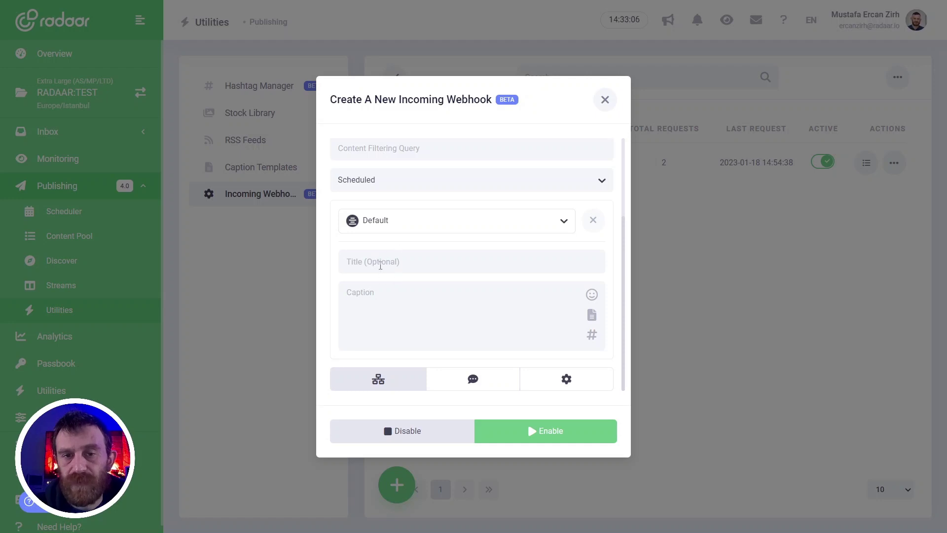
{"action": "left_click", "coordinate": [381, 265]}
{"action": "left_click", "coordinate": [363, 296]}
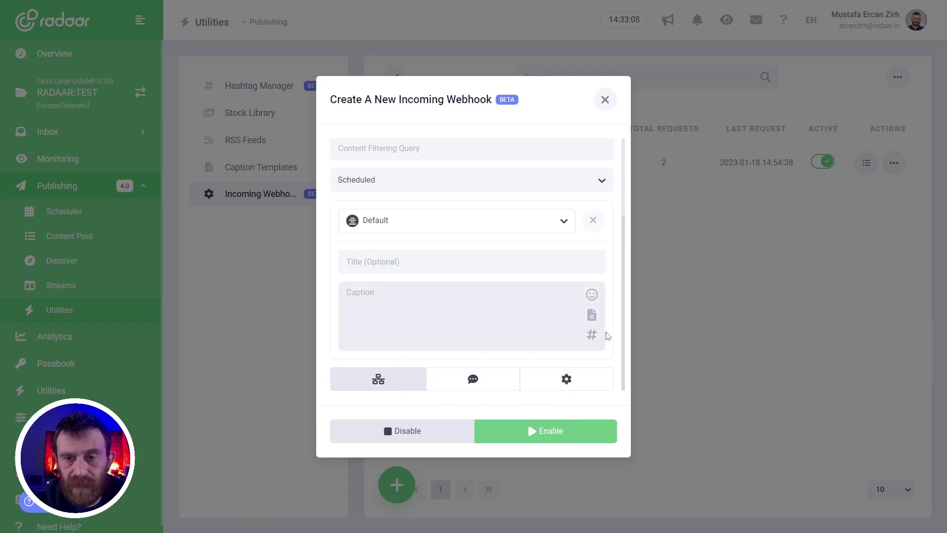
{"action": "left_click", "coordinate": [593, 317]}
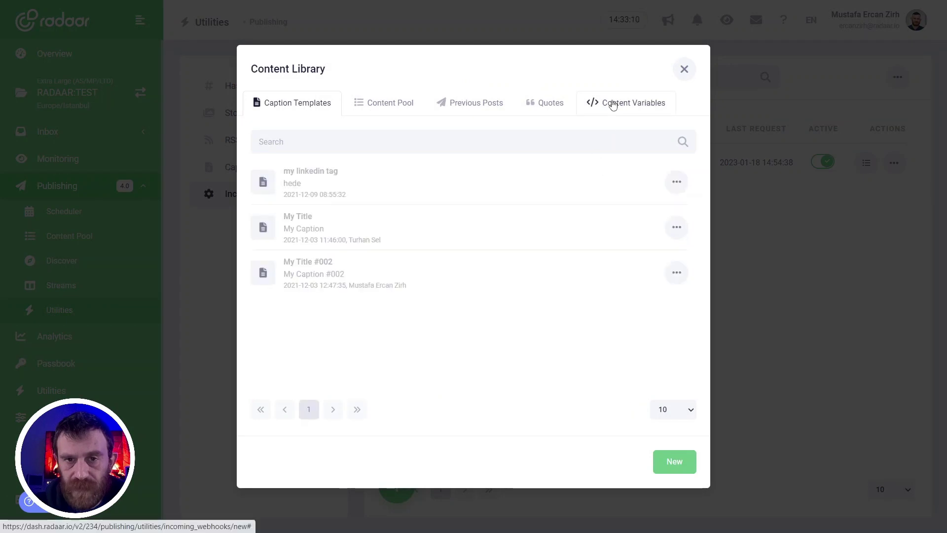
{"action": "left_click", "coordinate": [612, 102]}
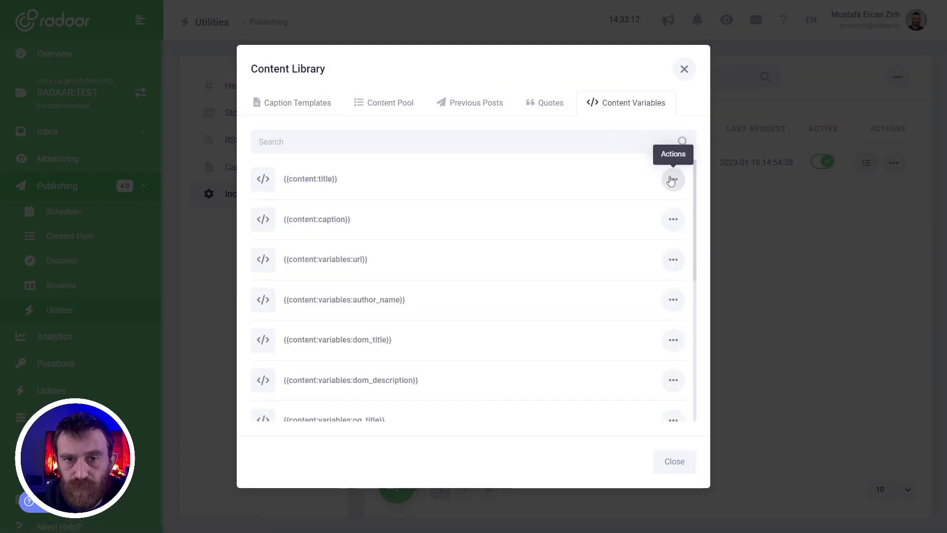
{"action": "left_click", "coordinate": [672, 179]}
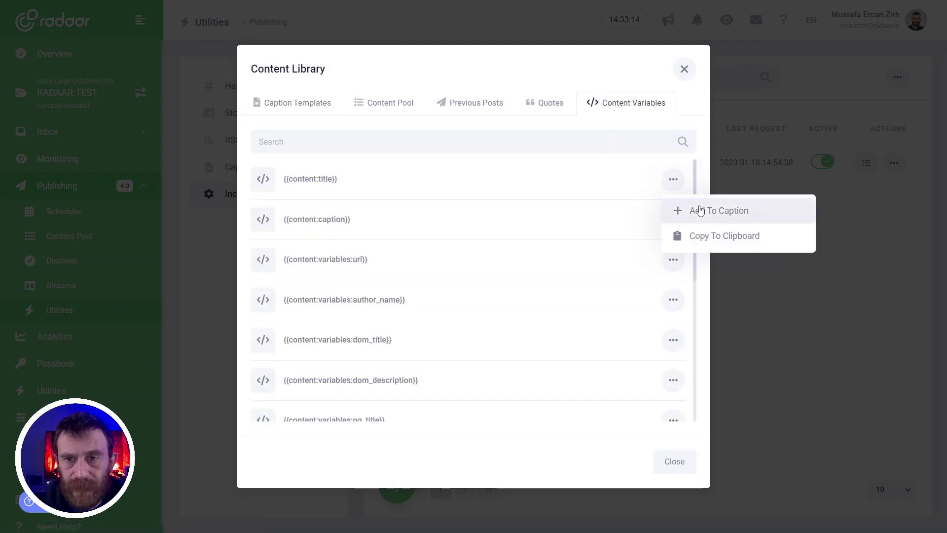
{"action": "left_click", "coordinate": [696, 209]}
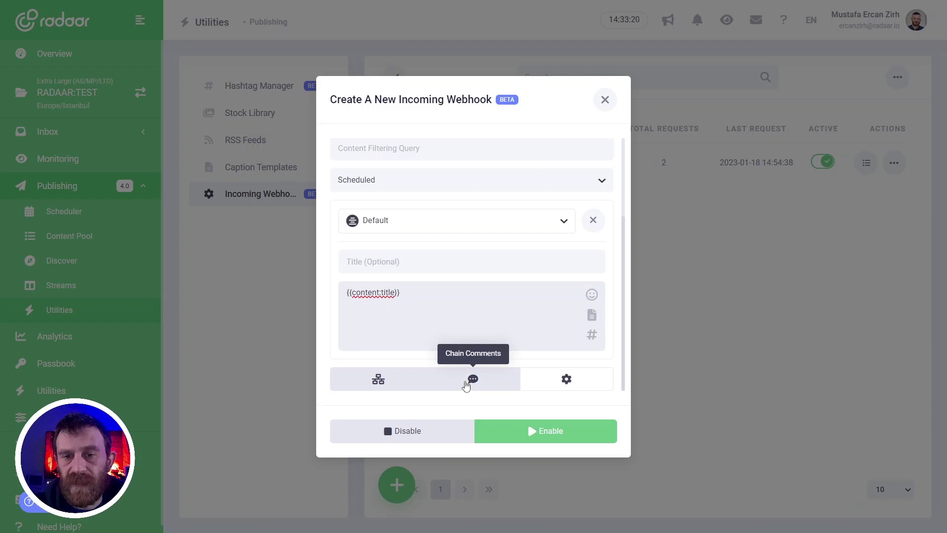
Step: Add a chain comment to the webhook and insert the {{content:caption}} content variable into it
{"action": "left_click", "coordinate": [473, 379]}
{"action": "scroll", "coordinate": [446, 323], "scroll_direction": "down", "scroll_amount": 2}
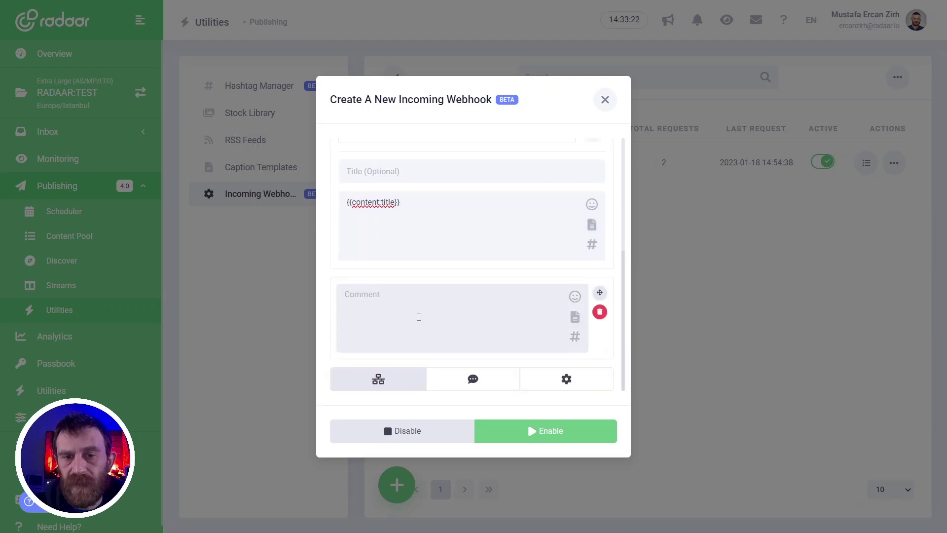
{"action": "left_click", "coordinate": [574, 318]}
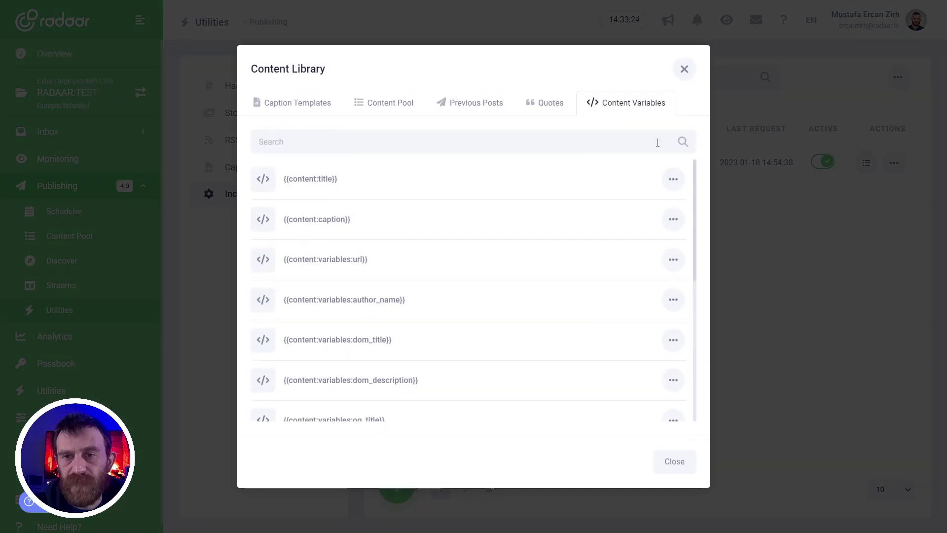
{"action": "left_click", "coordinate": [673, 219]}
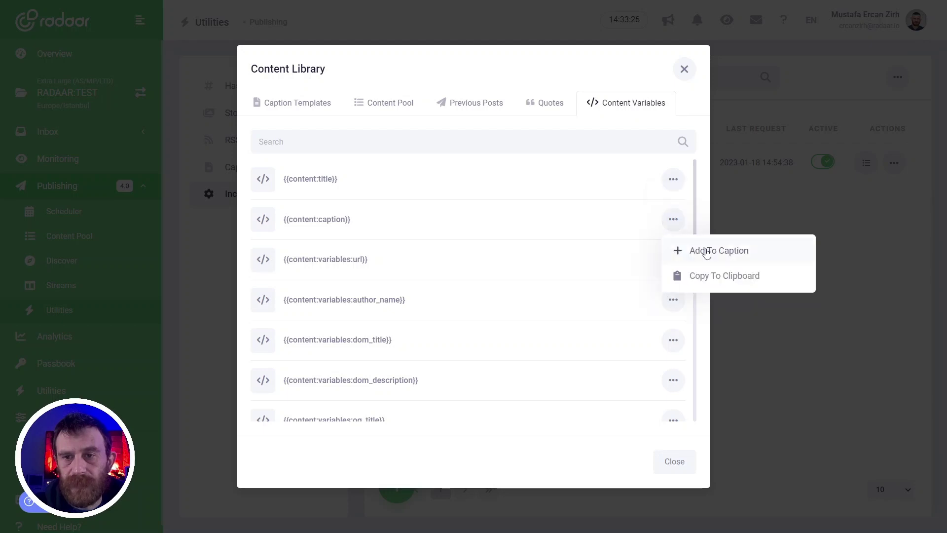
{"action": "left_click", "coordinate": [704, 249]}
Step: Review the webhook's targets, channels, Default caption variable and chain comment variable
{"action": "scroll", "coordinate": [405, 327], "scroll_direction": "up", "scroll_amount": 4}
{"action": "scroll", "coordinate": [405, 328], "scroll_direction": "down", "scroll_amount": 4}
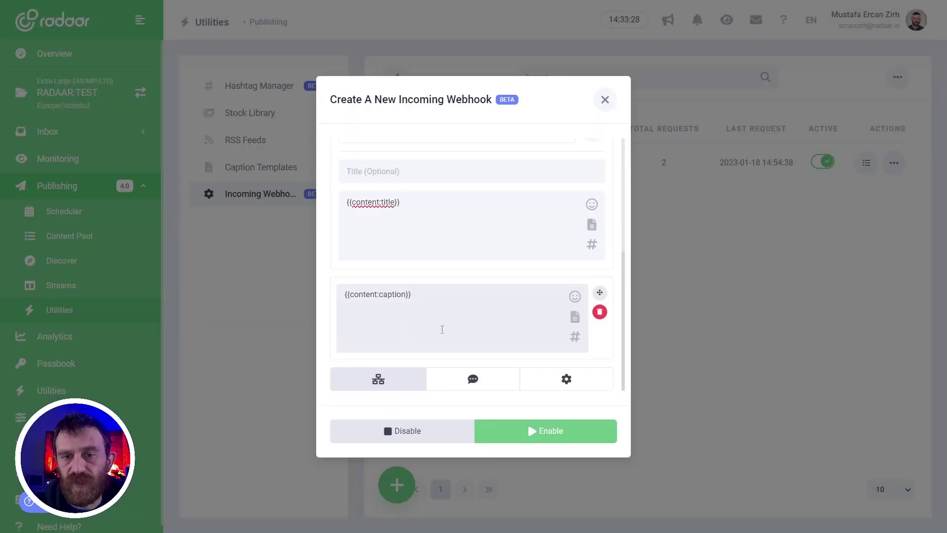
{"action": "scroll", "coordinate": [359, 257], "scroll_direction": "up", "scroll_amount": 3}
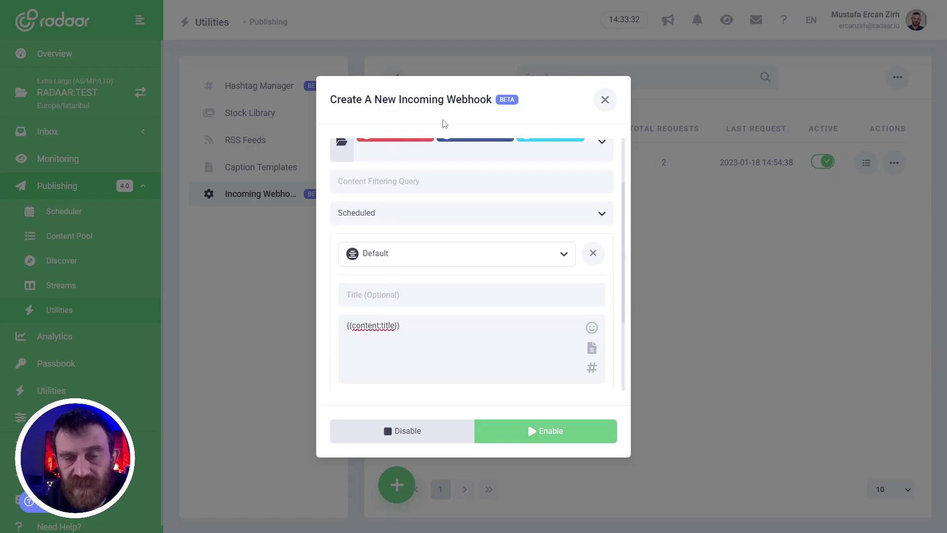
{"action": "scroll", "coordinate": [438, 182], "scroll_direction": "up", "scroll_amount": 2}
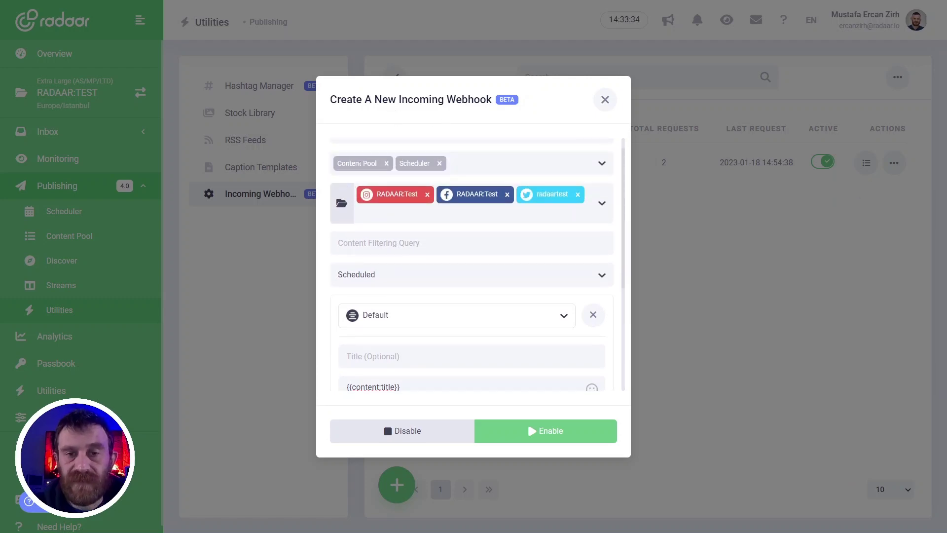
{"action": "scroll", "coordinate": [419, 195], "scroll_direction": "down", "scroll_amount": 4}
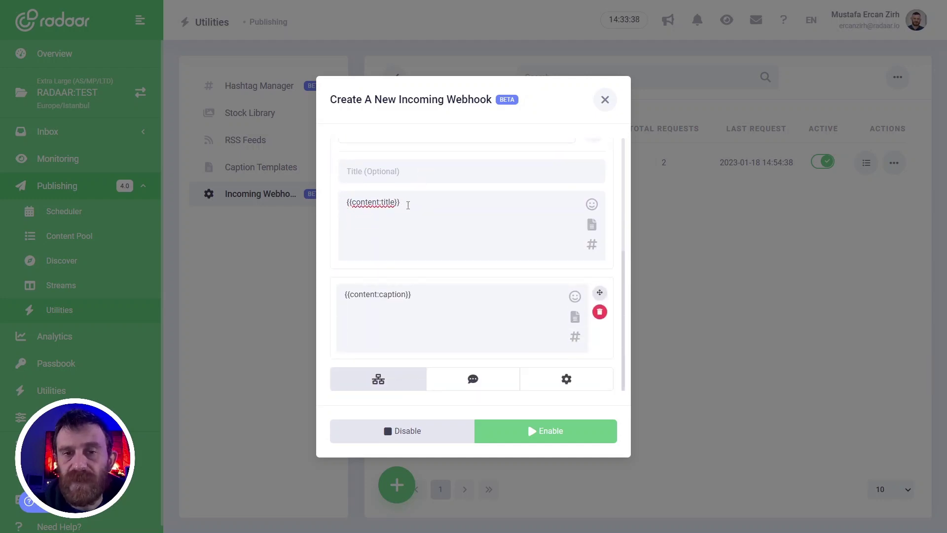
{"action": "left_click_drag", "start_coordinate": [408, 205], "coordinate": [345, 202]}
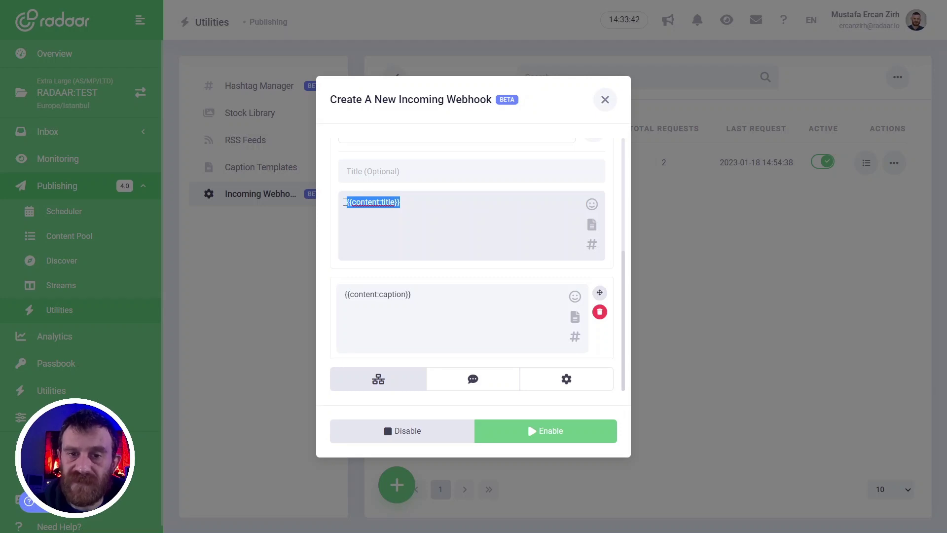
{"action": "left_click", "coordinate": [462, 305]}
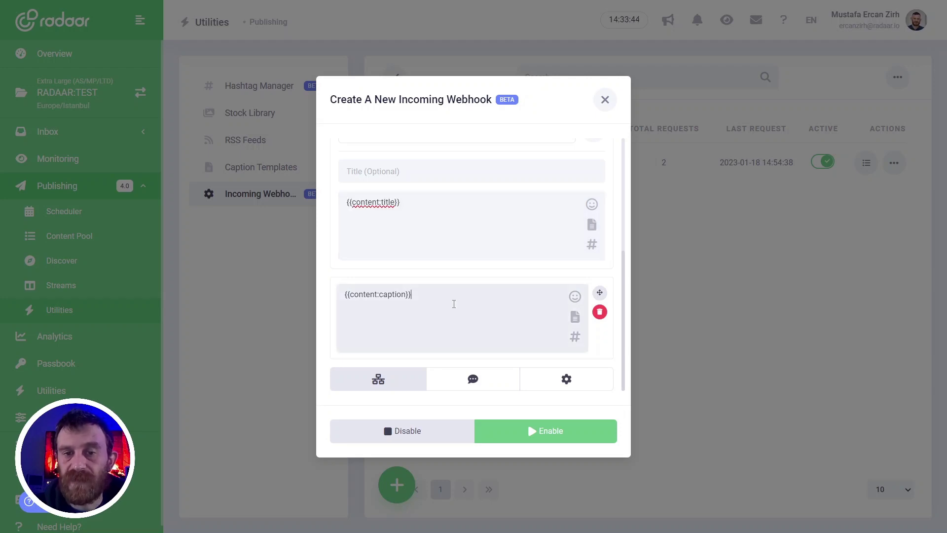
{"action": "left_click_drag", "start_coordinate": [414, 301], "coordinate": [339, 299]}
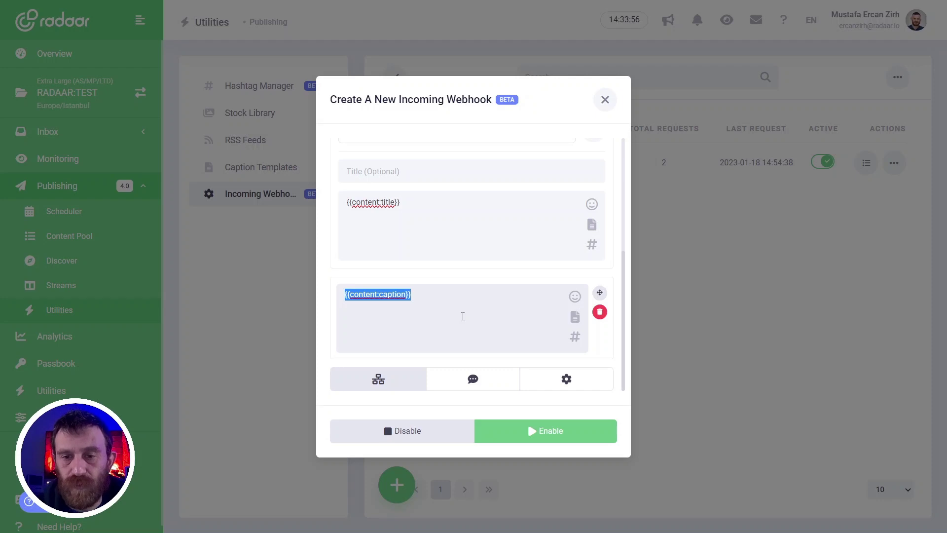
{"action": "left_click", "coordinate": [601, 351]}
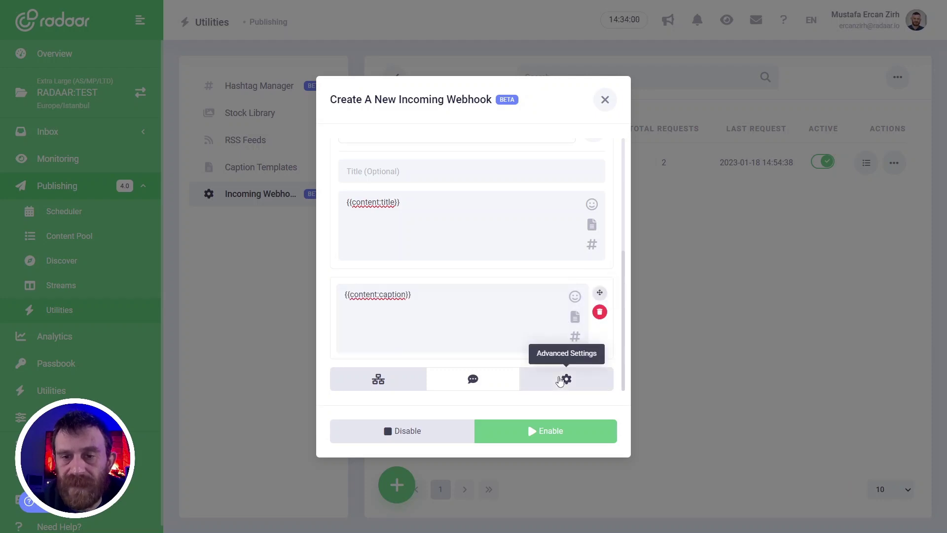
Step: Expand the webhook's advanced settings and assign the account owner as its assigned user
{"action": "left_click", "coordinate": [563, 380]}
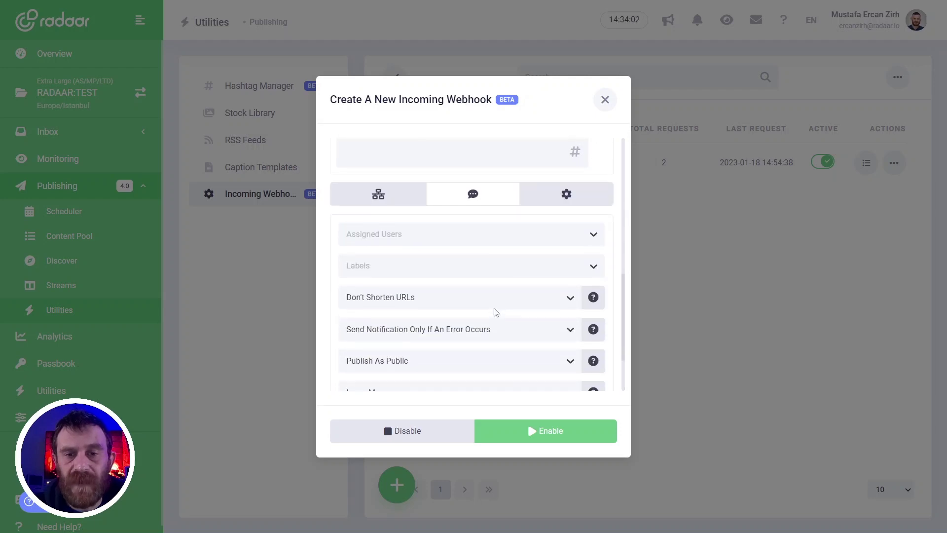
{"action": "scroll", "coordinate": [489, 296], "scroll_direction": "down", "scroll_amount": 1}
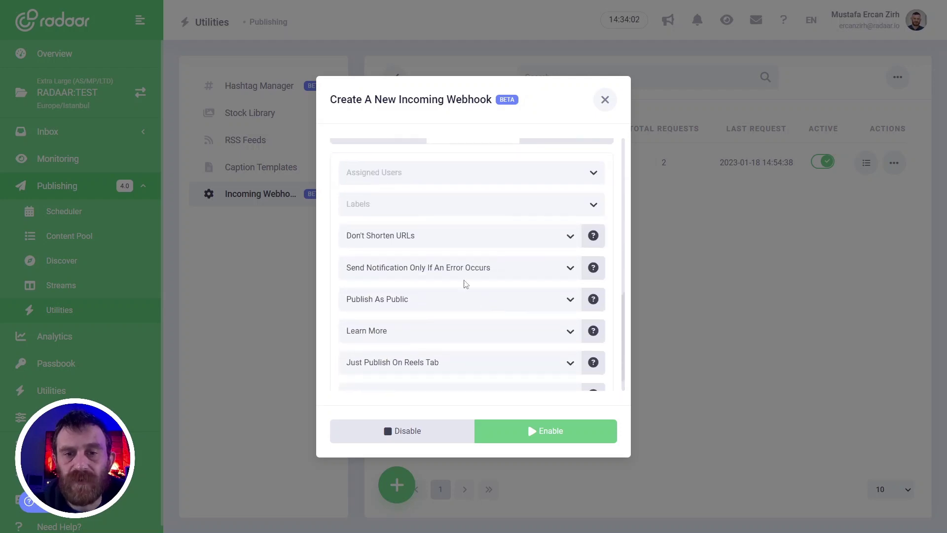
{"action": "left_click", "coordinate": [412, 176]}
{"action": "scroll", "coordinate": [430, 192], "scroll_direction": "up", "scroll_amount": 2}
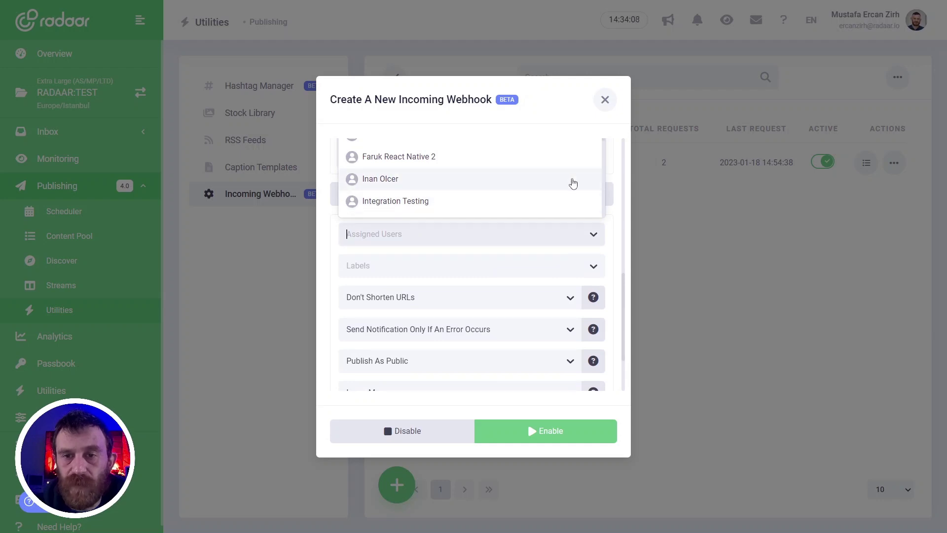
{"action": "scroll", "coordinate": [600, 187], "scroll_direction": "up", "scroll_amount": 3}
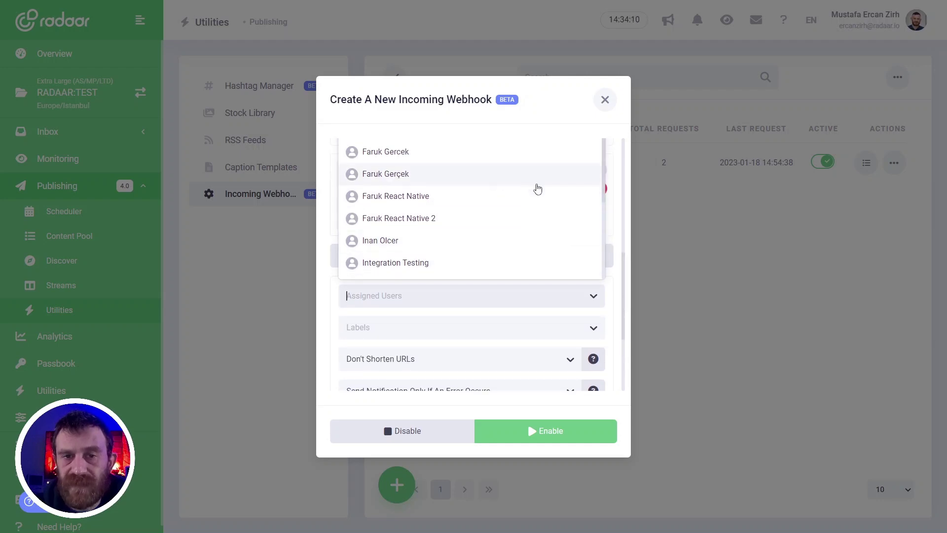
{"action": "scroll", "coordinate": [608, 190], "scroll_direction": "up", "scroll_amount": 3}
{"action": "left_click", "coordinate": [431, 296]}
{"action": "left_click", "coordinate": [325, 293]}
Step: Label the webhook's content with Blog Posts
{"action": "scroll", "coordinate": [325, 292], "scroll_direction": "down", "scroll_amount": 5}
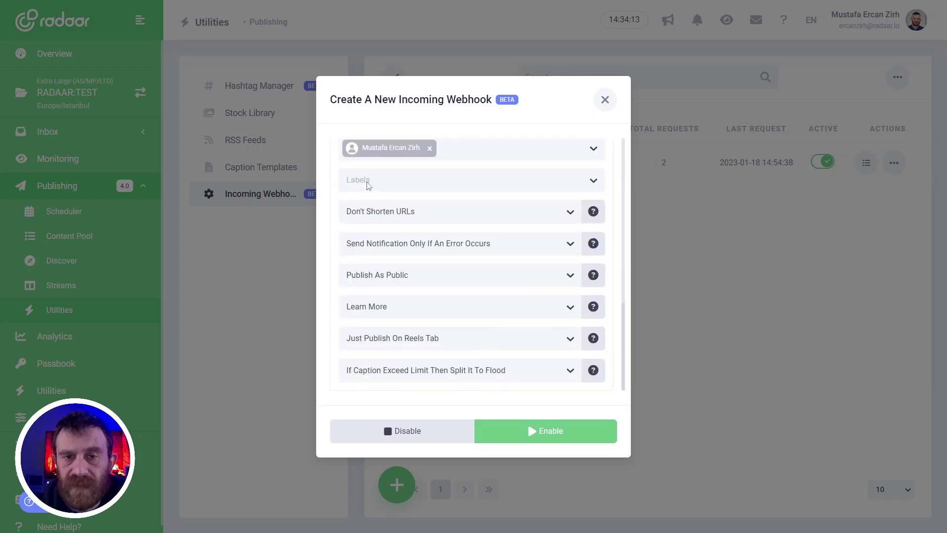
{"action": "left_click", "coordinate": [369, 183]}
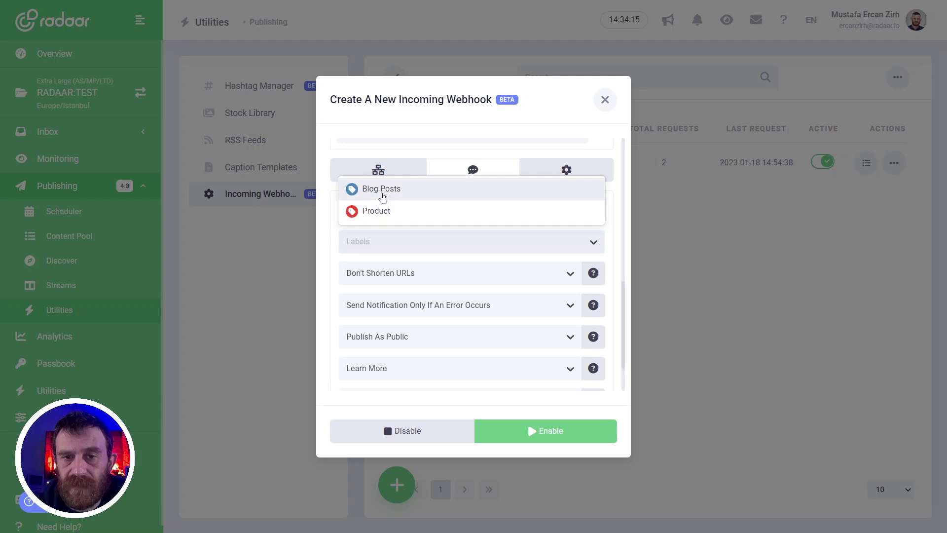
{"action": "left_click", "coordinate": [381, 194]}
{"action": "left_click", "coordinate": [329, 242]}
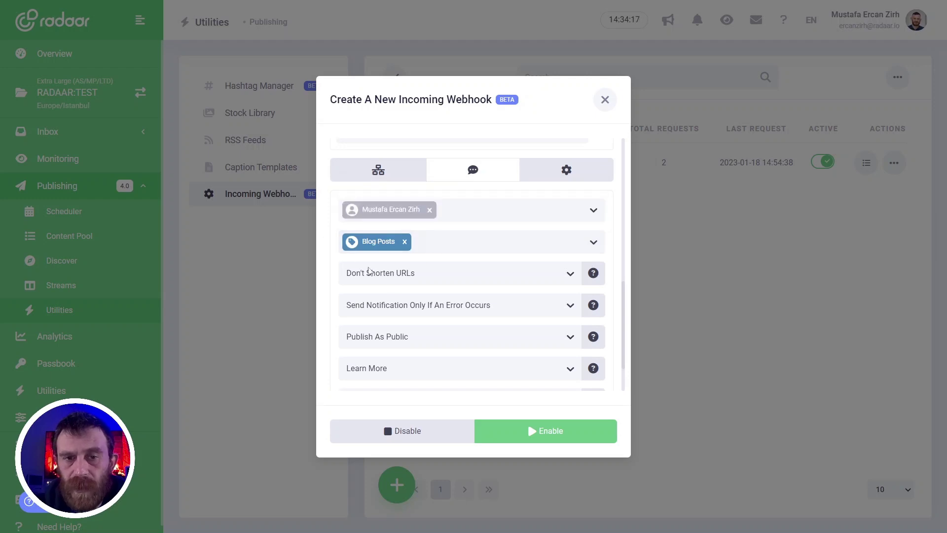
Step: Examine the available URL shortening domains and the remaining advanced publishing settings
{"action": "left_click", "coordinate": [394, 279]}
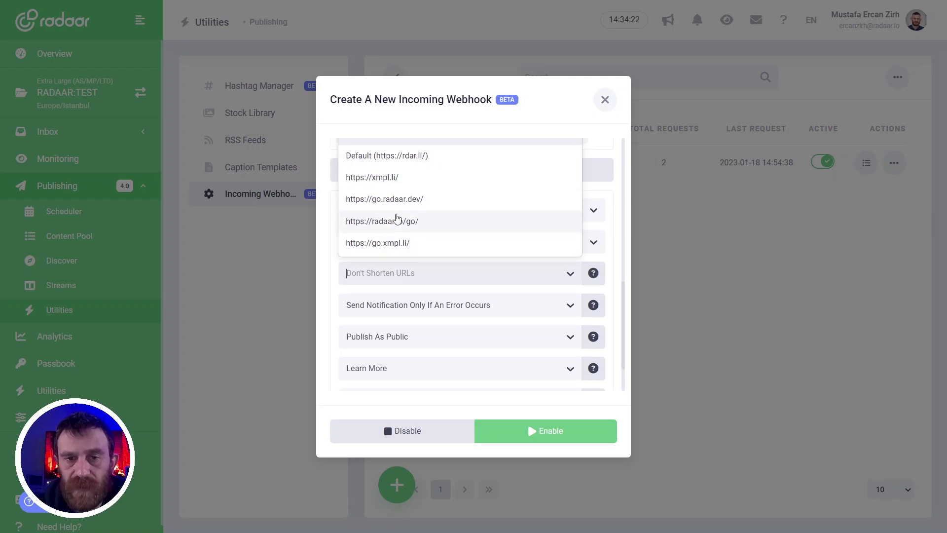
{"action": "left_click", "coordinate": [334, 243]}
{"action": "scroll", "coordinate": [436, 227], "scroll_direction": "down", "scroll_amount": 2}
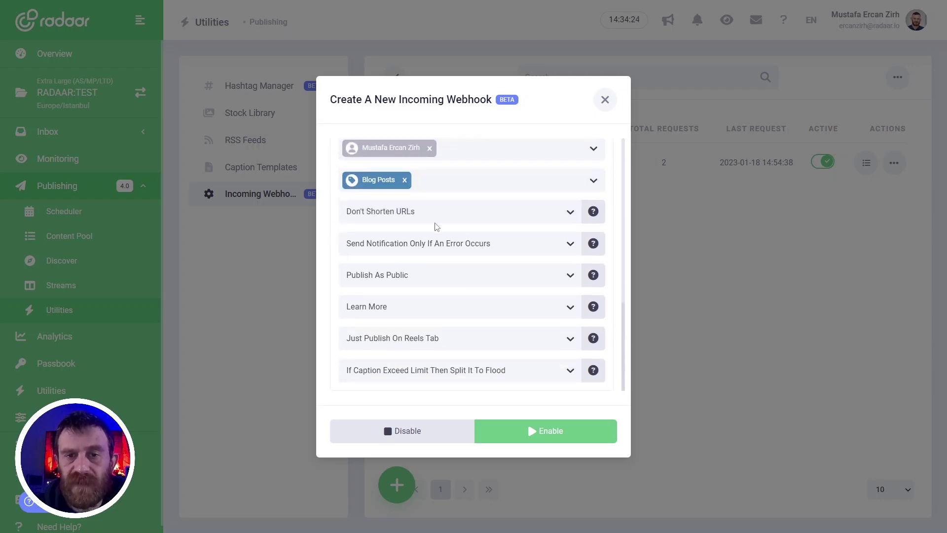
{"action": "scroll", "coordinate": [513, 264], "scroll_direction": "up", "scroll_amount": 2}
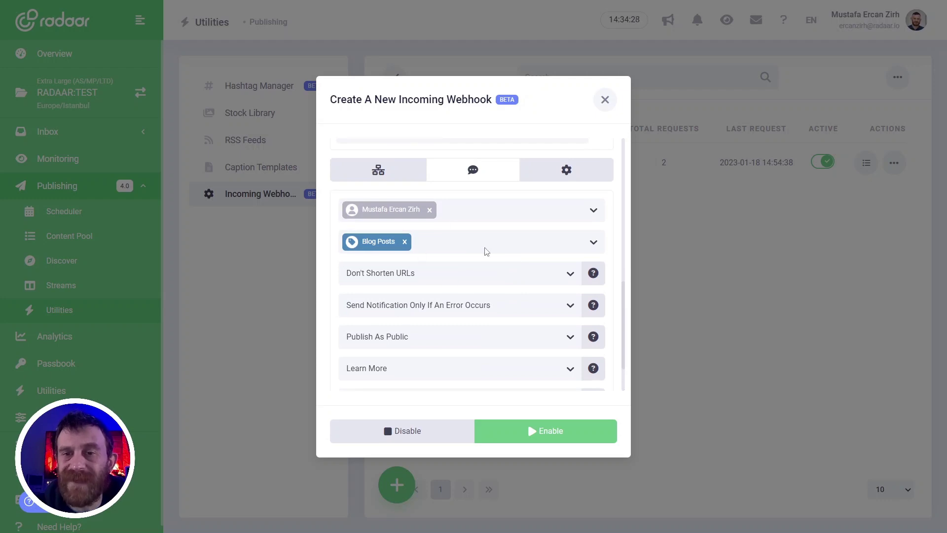
Step: Save the new Test Hook webhook as enabled
{"action": "scroll", "coordinate": [486, 249], "scroll_direction": "up", "scroll_amount": 4}
{"action": "scroll", "coordinate": [485, 248], "scroll_direction": "up", "scroll_amount": 6}
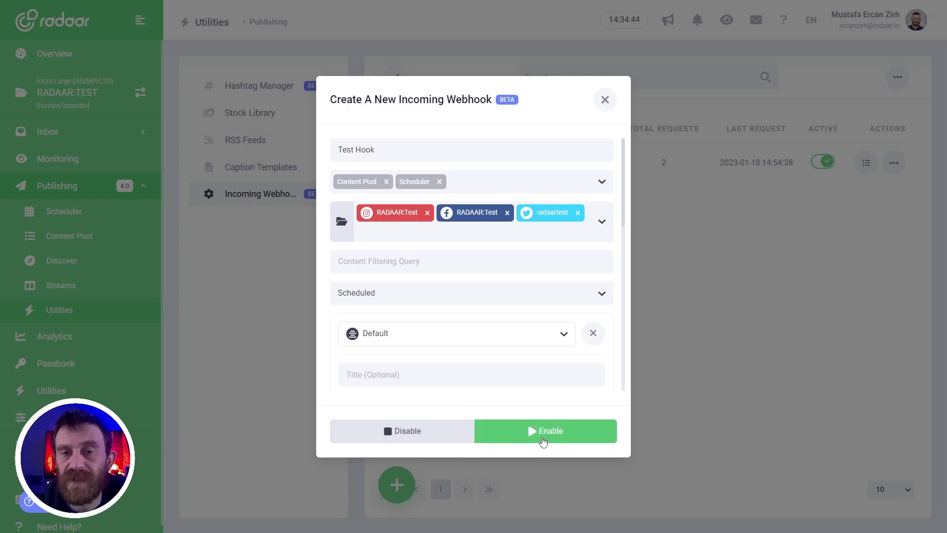
{"action": "left_click", "coordinate": [543, 440]}
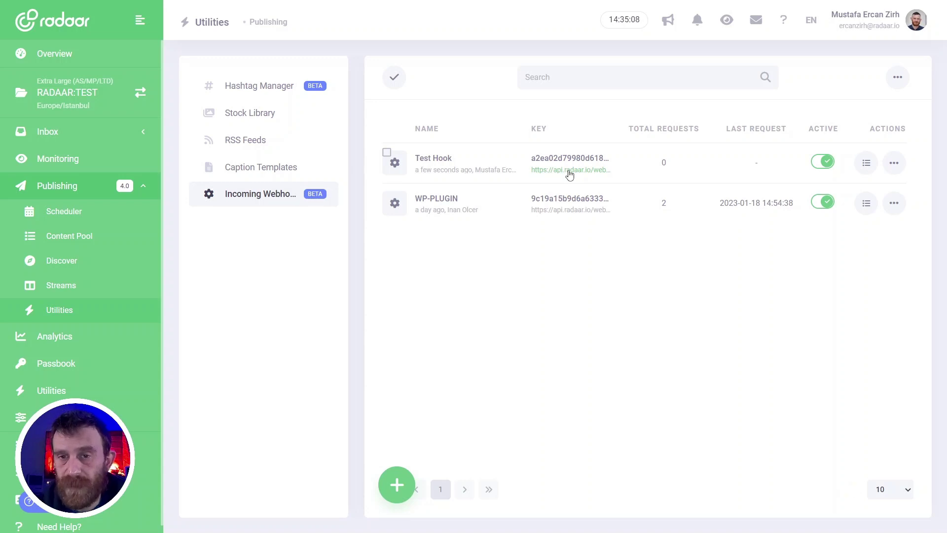
{"action": "left_click", "coordinate": [568, 172]}
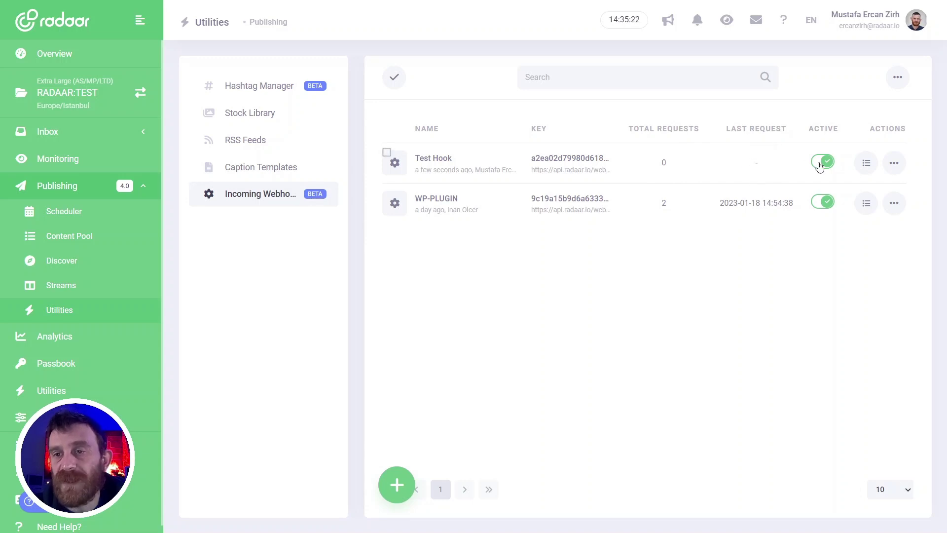
Step: Deactivate the Test Hook webhook and activate it again
{"action": "left_click", "coordinate": [820, 165]}
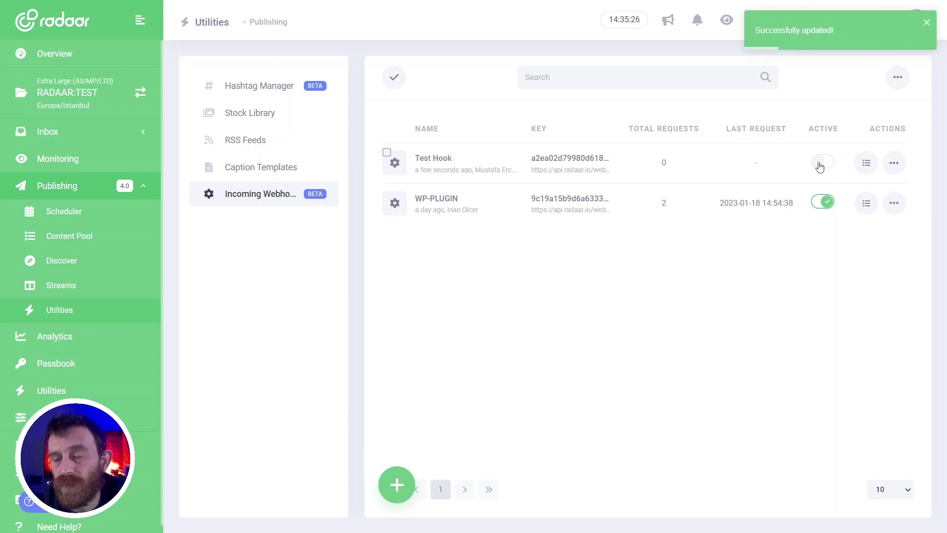
{"action": "left_click", "coordinate": [820, 165]}
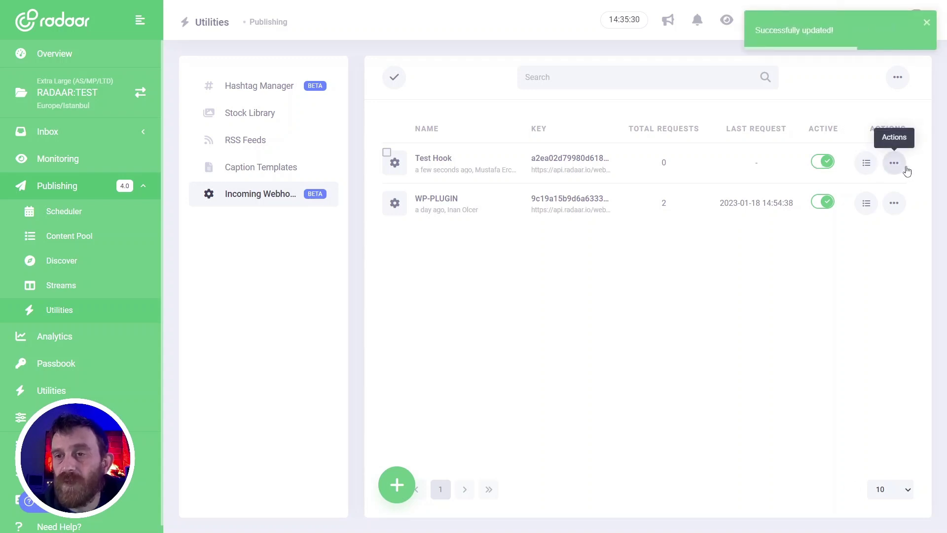
Step: Open the Test Hook webhook for editing, review its saved settings and close it without changes
{"action": "left_click", "coordinate": [895, 164]}
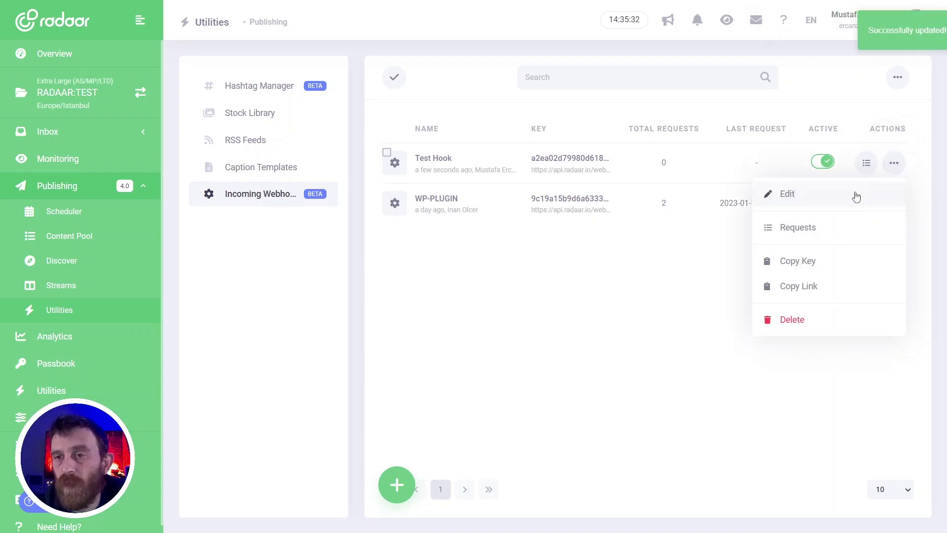
{"action": "left_click", "coordinate": [843, 201]}
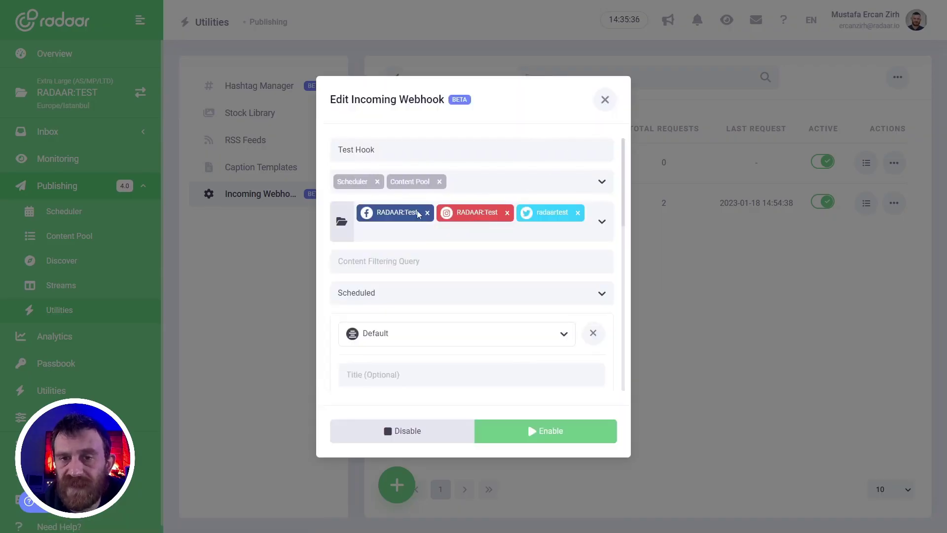
{"action": "scroll", "coordinate": [410, 249], "scroll_direction": "down", "scroll_amount": 5}
{"action": "scroll", "coordinate": [410, 249], "scroll_direction": "up", "scroll_amount": 5}
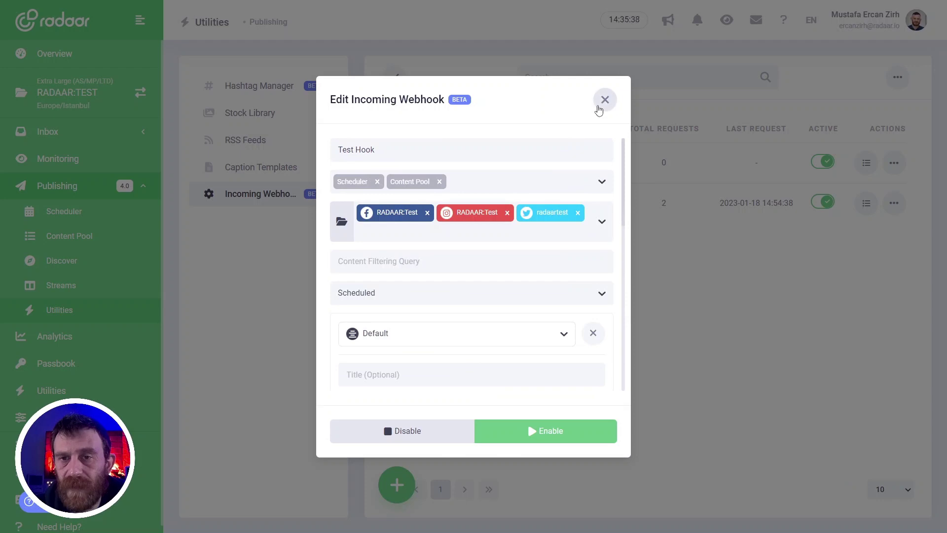
{"action": "left_click", "coordinate": [600, 108]}
Step: Open Test Hook's requests and examine its received requests, processed requests and the sample test request payload
{"action": "left_click", "coordinate": [894, 163]}
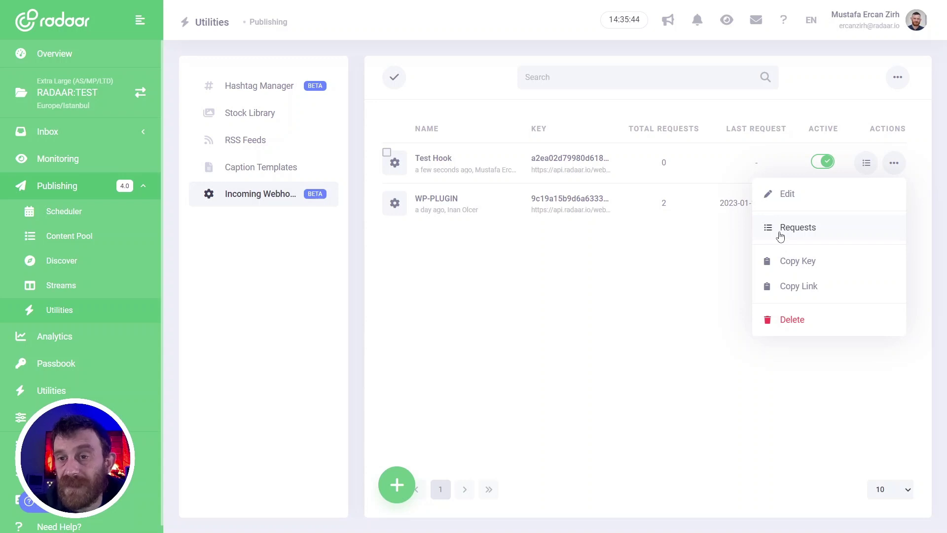
{"action": "left_click", "coordinate": [780, 236]}
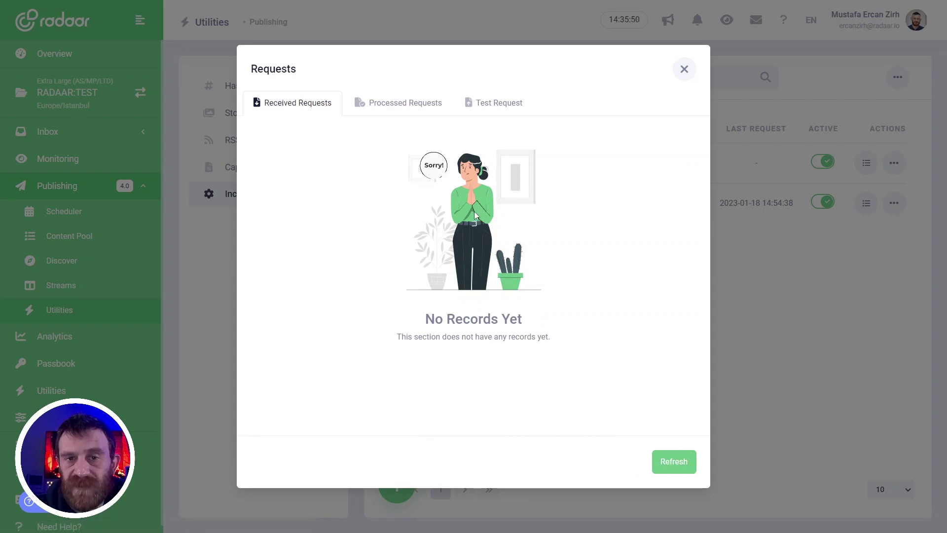
{"action": "left_click", "coordinate": [387, 111]}
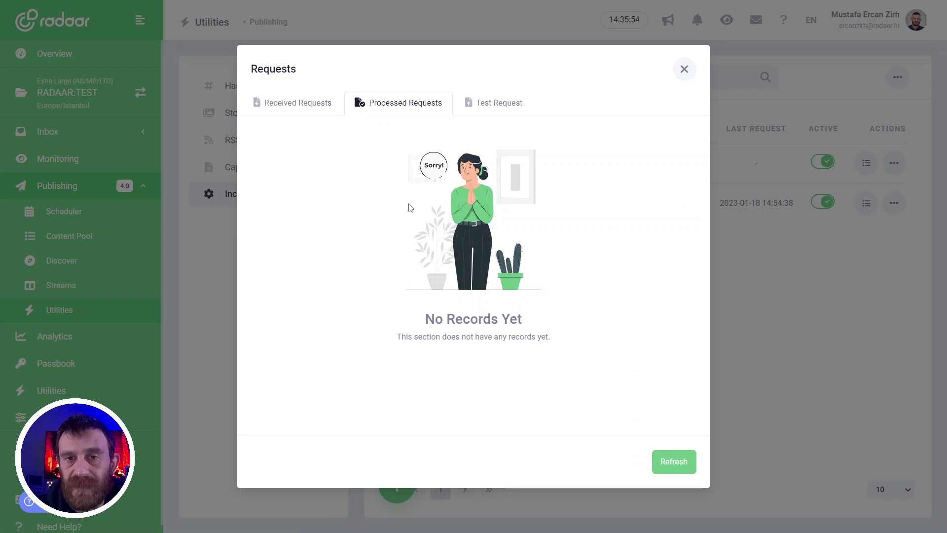
{"action": "left_click", "coordinate": [502, 109]}
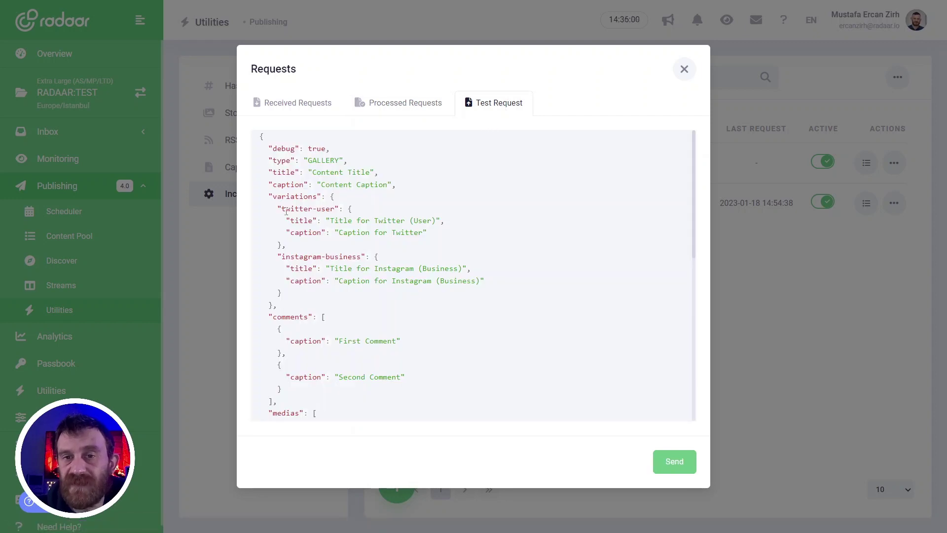
{"action": "scroll", "coordinate": [271, 188], "scroll_direction": "down", "scroll_amount": 10}
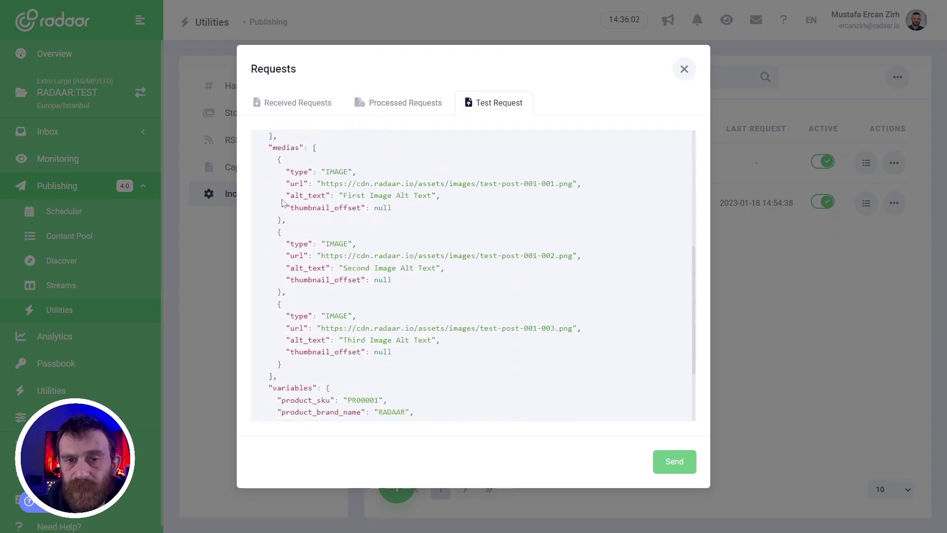
{"action": "scroll", "coordinate": [289, 207], "scroll_direction": "up", "scroll_amount": 10}
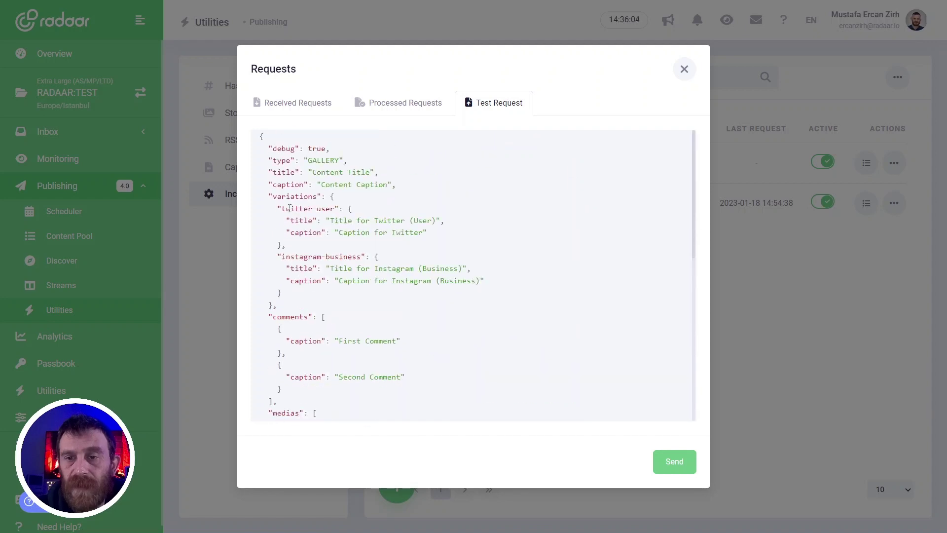
Step: Send the sample test request to the Test Hook webhook and check its received and processed requests
{"action": "left_click", "coordinate": [682, 463]}
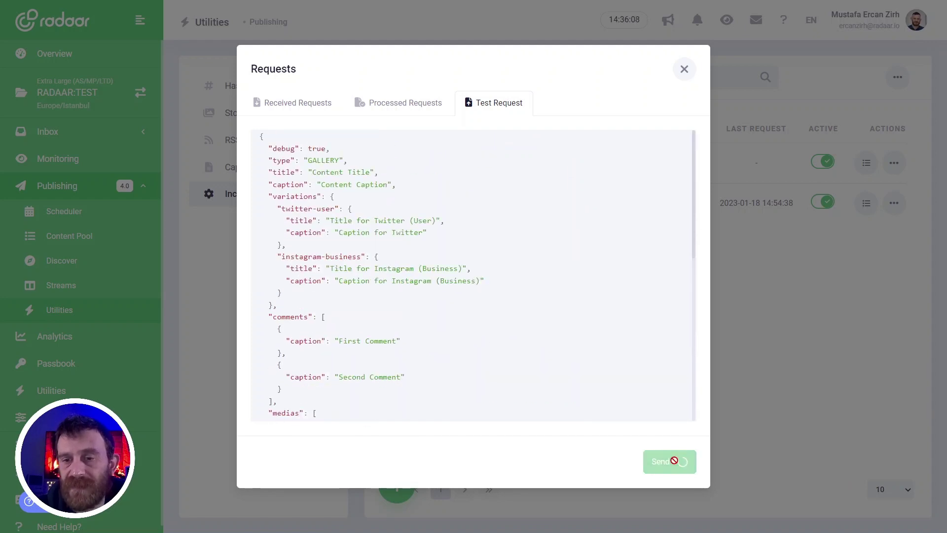
{"action": "left_click", "coordinate": [293, 111]}
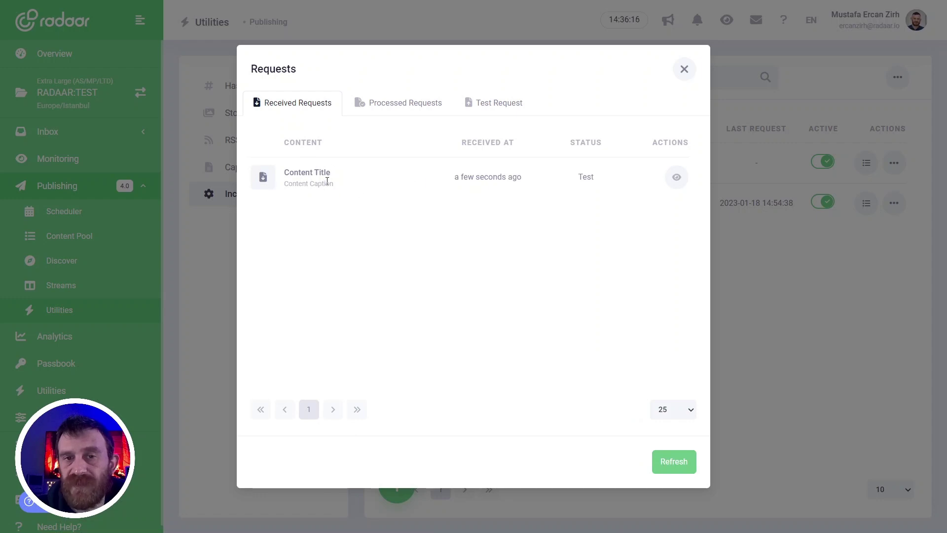
{"action": "left_click", "coordinate": [404, 110]}
Step: Return to the sample test request and examine the "debug": true line in its payload
{"action": "left_click", "coordinate": [488, 110]}
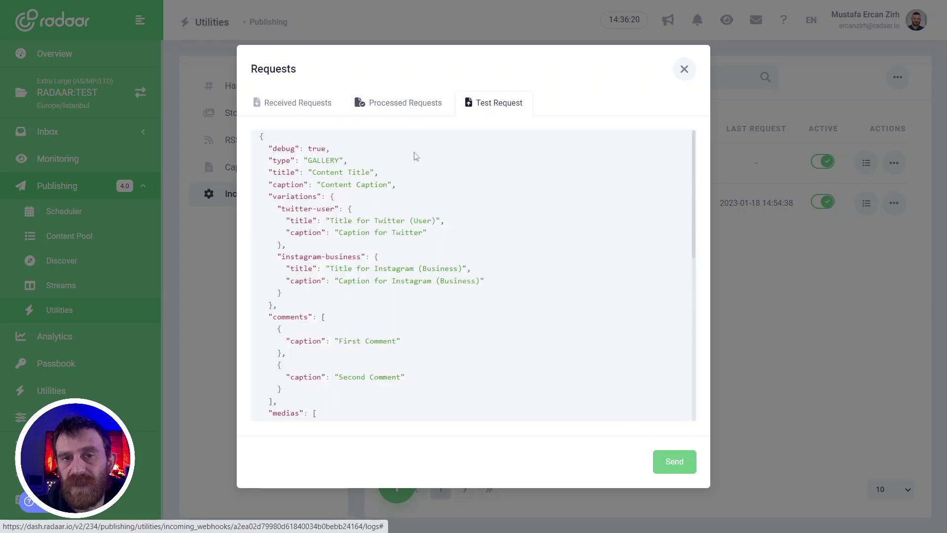
{"action": "left_click_drag", "start_coordinate": [269, 149], "coordinate": [367, 153]}
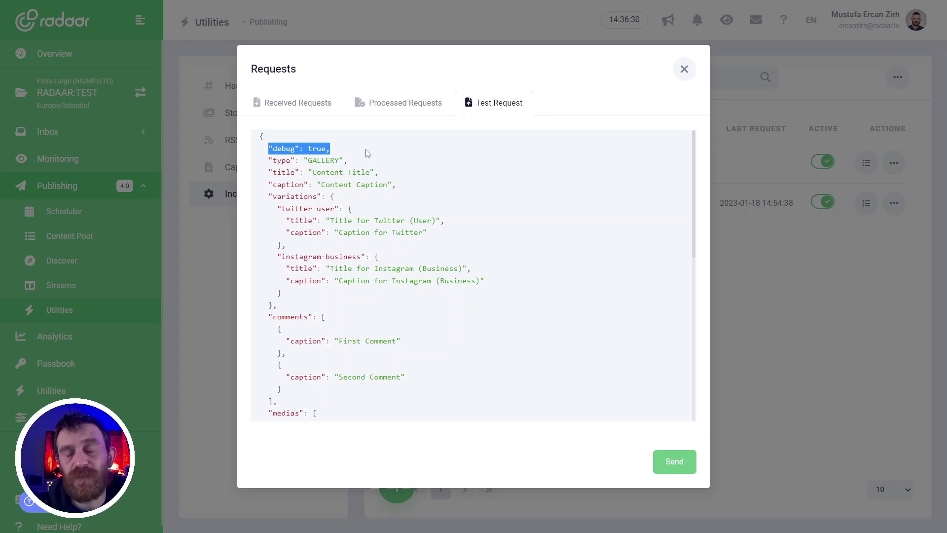
{"action": "left_click", "coordinate": [368, 154]}
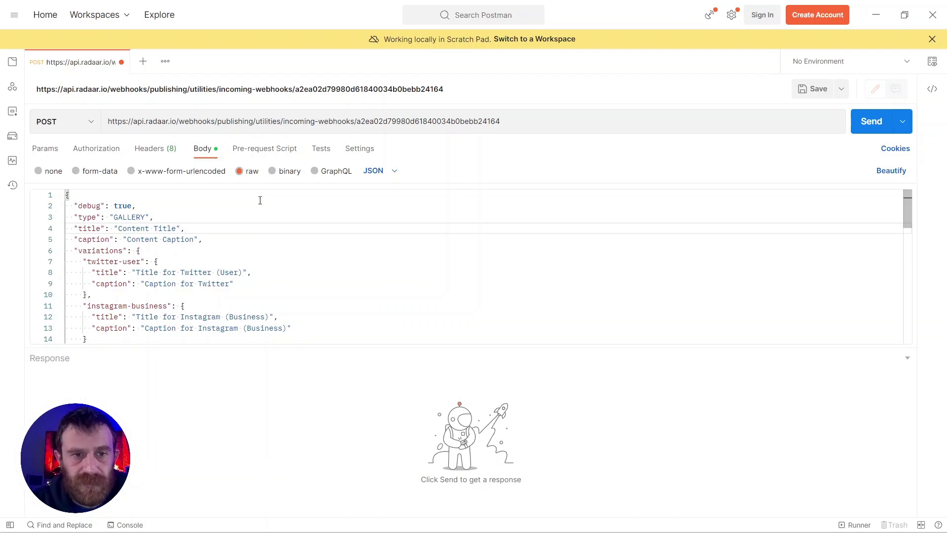
Step: Switch to Postman and examine the prepared POST request's JSON body, starting with the debug line and skimming to its end
{"action": "left_click", "coordinate": [260, 202]}
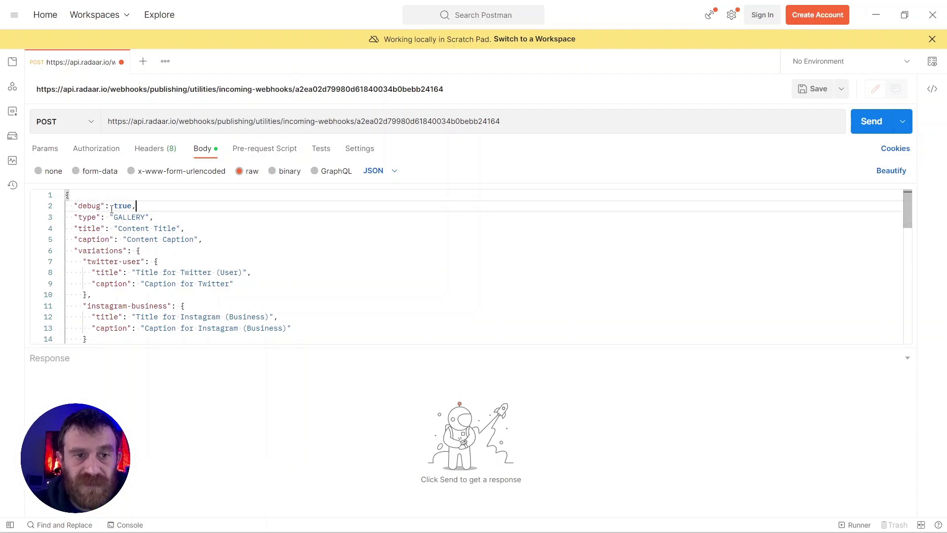
{"action": "left_click_drag", "start_coordinate": [76, 205], "coordinate": [154, 208]}
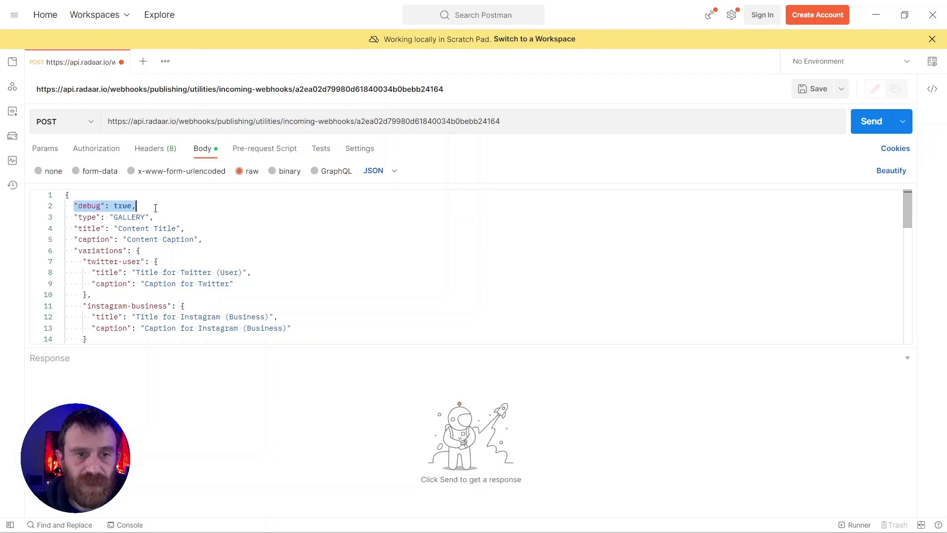
{"action": "left_click", "coordinate": [91, 227]}
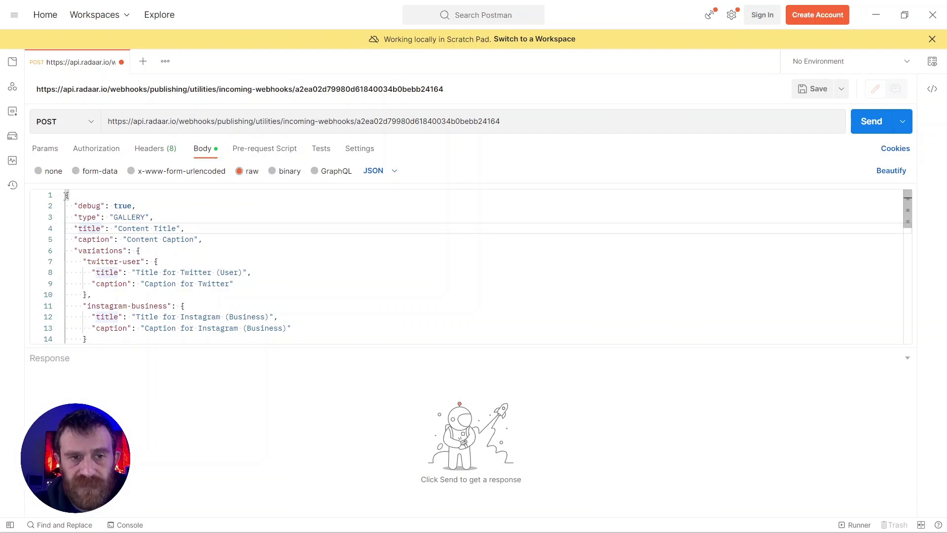
{"action": "scroll", "coordinate": [78, 206], "scroll_direction": "down", "scroll_amount": 5}
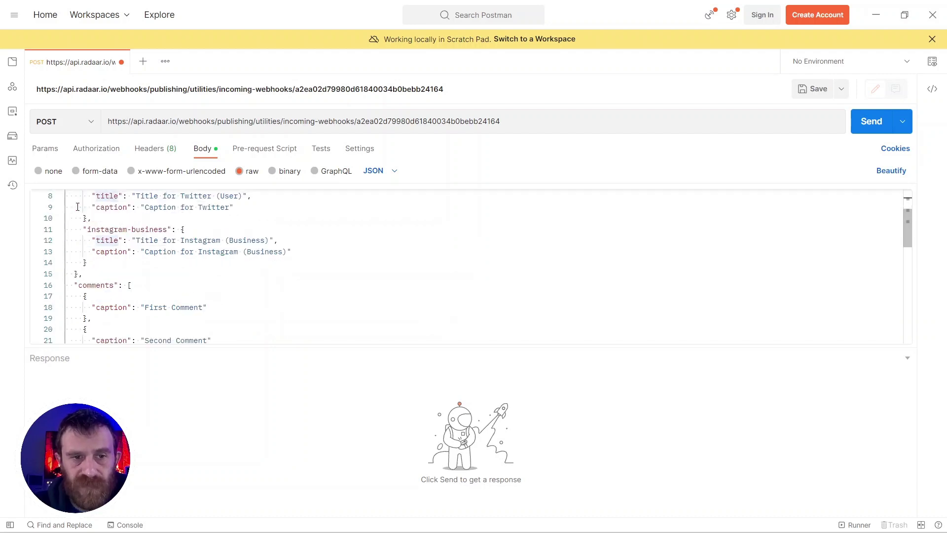
{"action": "scroll", "coordinate": [78, 207], "scroll_direction": "down", "scroll_amount": 6}
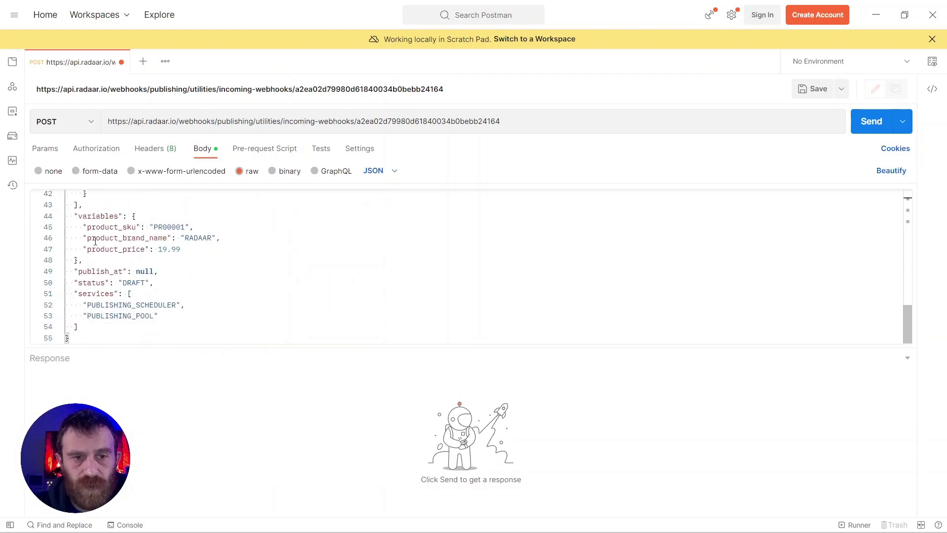
{"action": "scroll", "coordinate": [95, 243], "scroll_direction": "up", "scroll_amount": 14}
Step: Examine the type, title, caption, variations and comments fields in the request's JSON body
{"action": "left_click", "coordinate": [93, 229]}
{"action": "double_click", "coordinate": [84, 217]}
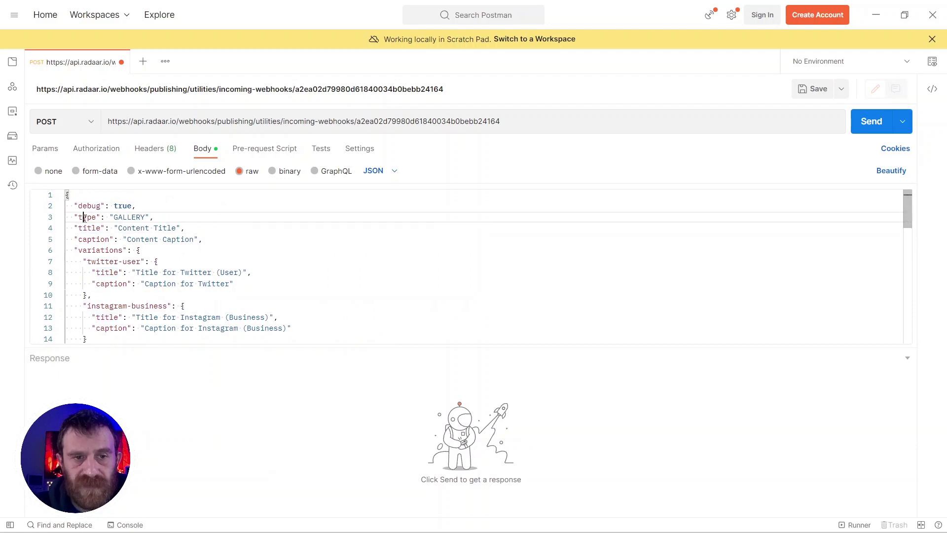
{"action": "double_click", "coordinate": [89, 228]}
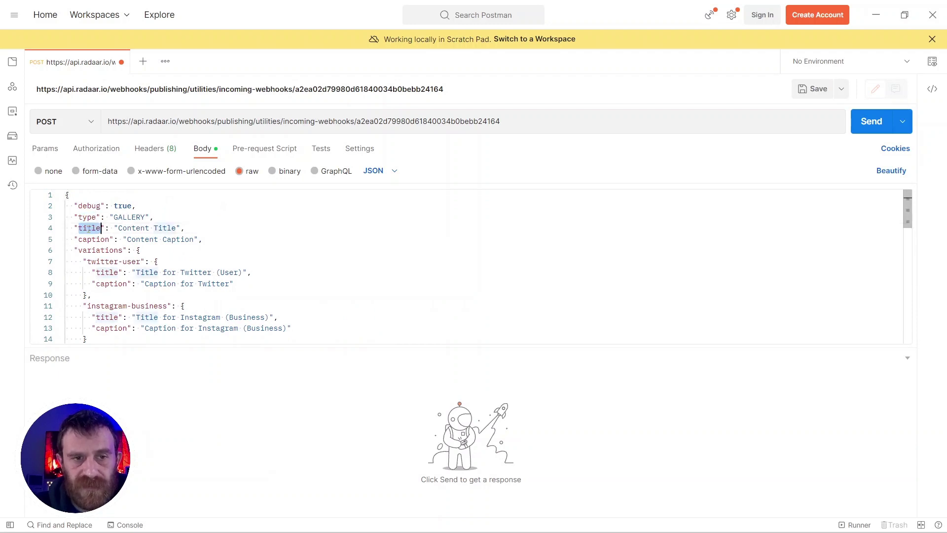
{"action": "double_click", "coordinate": [89, 240]}
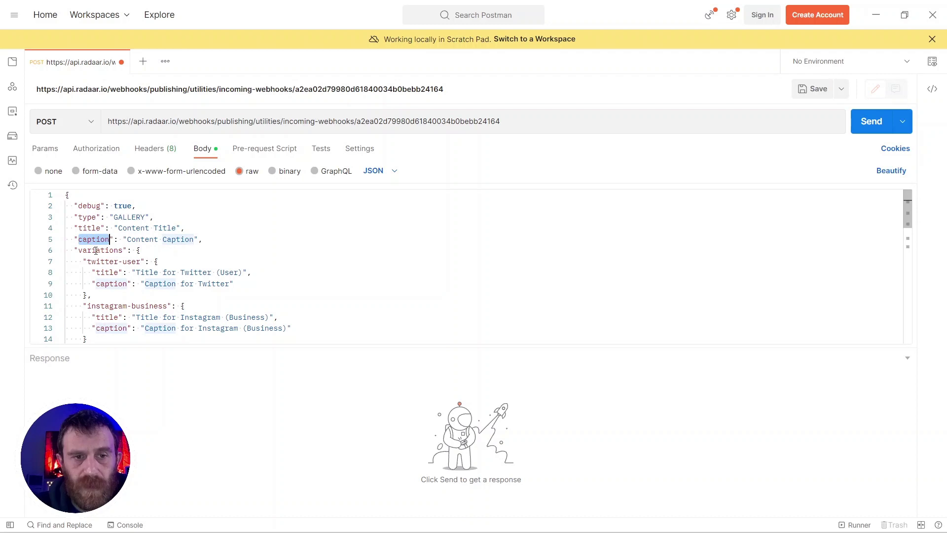
{"action": "double_click", "coordinate": [80, 250]}
{"action": "scroll", "coordinate": [94, 250], "scroll_direction": "down", "scroll_amount": 1}
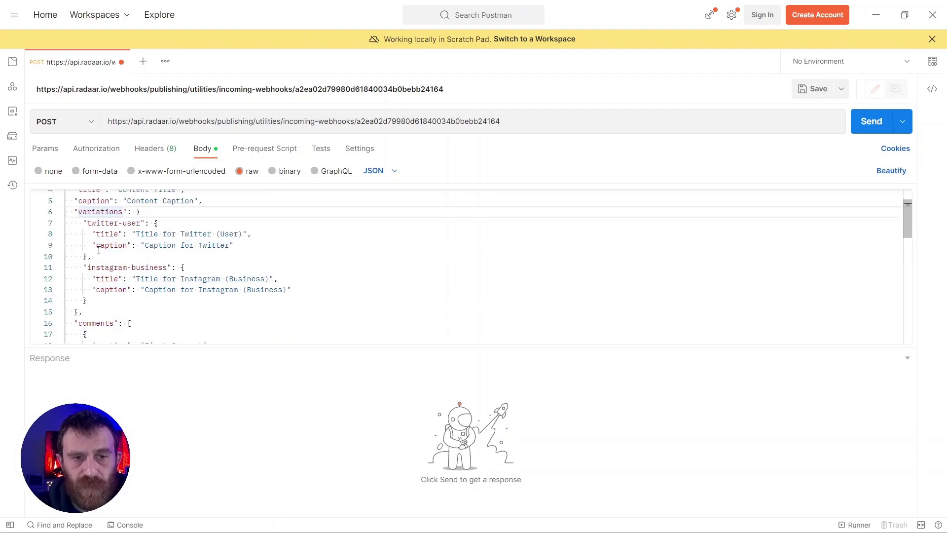
{"action": "left_click_drag", "start_coordinate": [86, 223], "coordinate": [92, 257]}
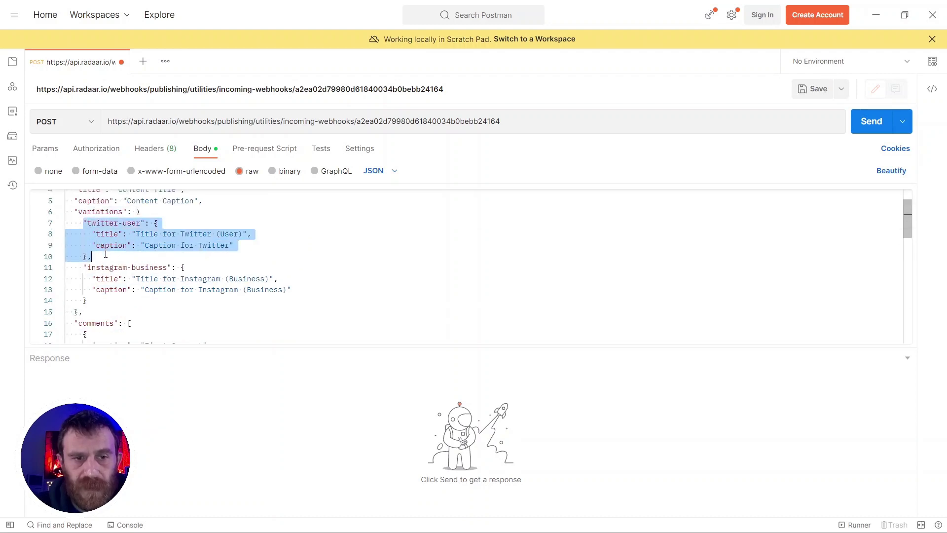
{"action": "scroll", "coordinate": [98, 250], "scroll_direction": "down", "scroll_amount": 2}
{"action": "double_click", "coordinate": [98, 247]}
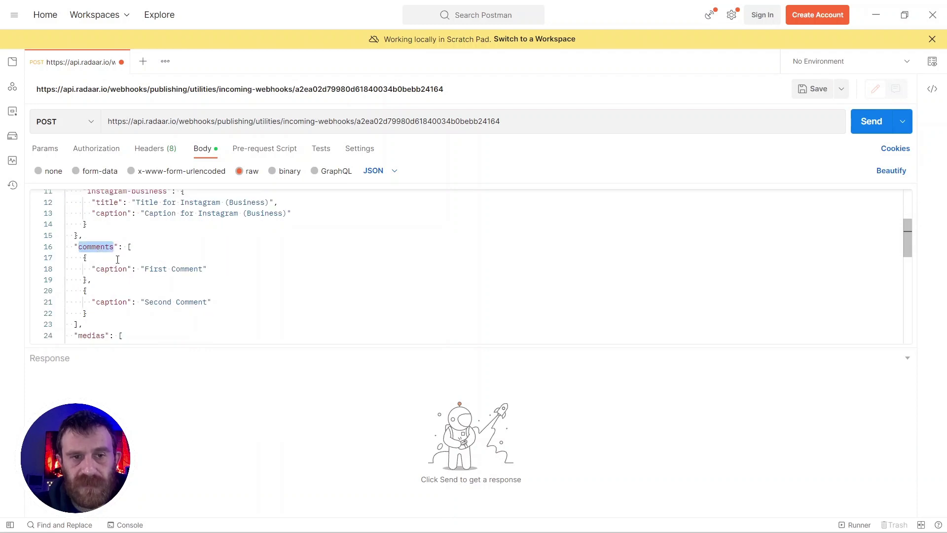
{"action": "left_click", "coordinate": [107, 258]}
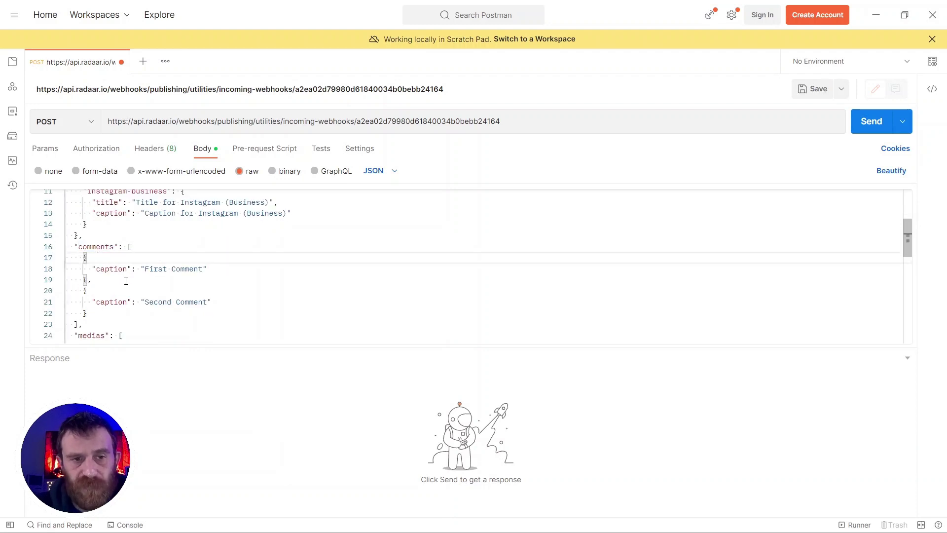
Step: Examine the image entries under medias and the product variables in the request's JSON body
{"action": "scroll", "coordinate": [204, 310], "scroll_direction": "down", "scroll_amount": 3}
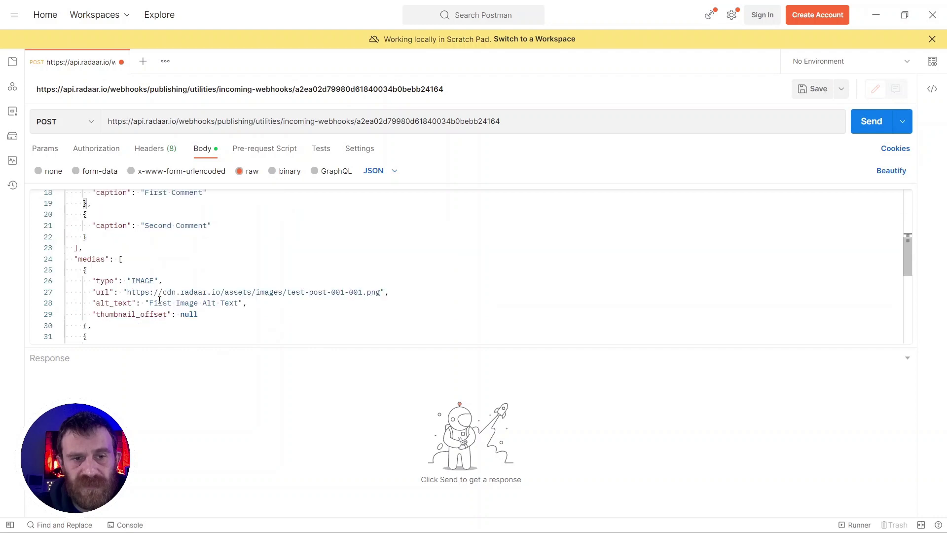
{"action": "scroll", "coordinate": [83, 271], "scroll_direction": "down", "scroll_amount": 2}
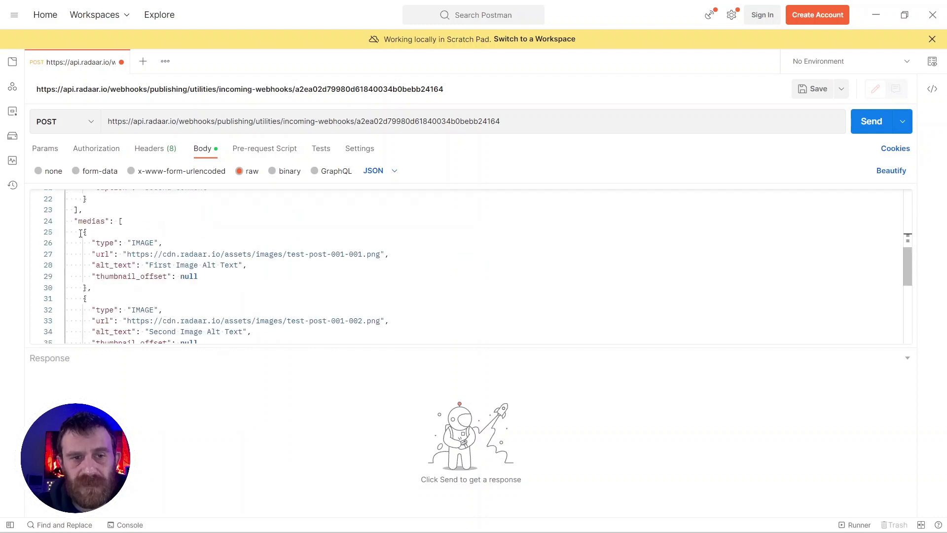
{"action": "left_click_drag", "start_coordinate": [83, 233], "coordinate": [112, 259]}
{"action": "left_click", "coordinate": [100, 272]}
{"action": "scroll", "coordinate": [99, 274], "scroll_direction": "down", "scroll_amount": 1}
{"action": "scroll", "coordinate": [100, 274], "scroll_direction": "down", "scroll_amount": 2}
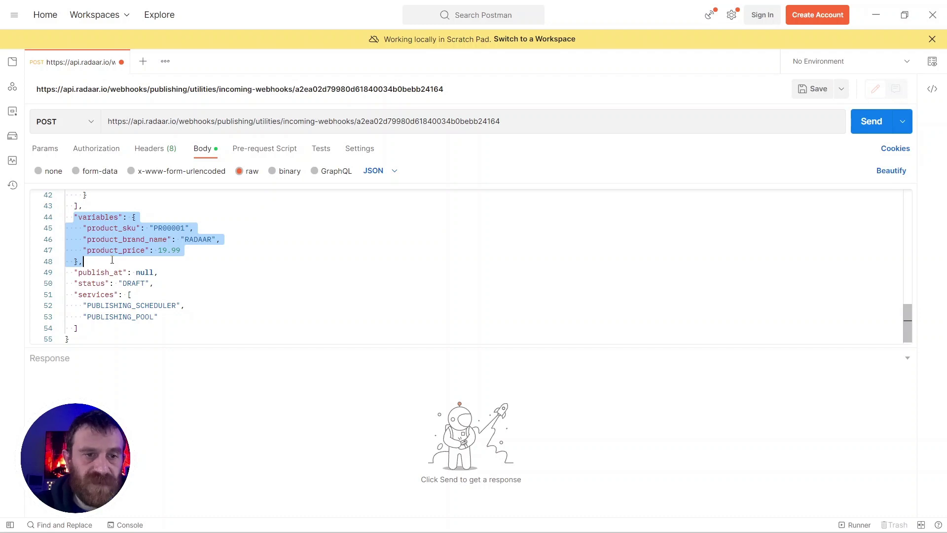
Step: Examine the publish_at, status and services fields at the end of the request's JSON body
{"action": "left_click", "coordinate": [99, 272]}
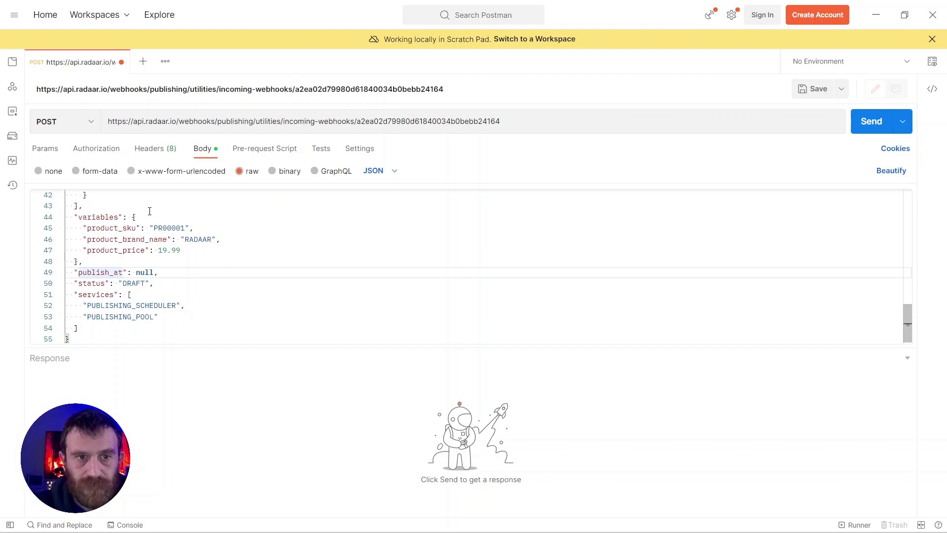
{"action": "left_click_drag", "start_coordinate": [75, 270], "coordinate": [128, 272]}
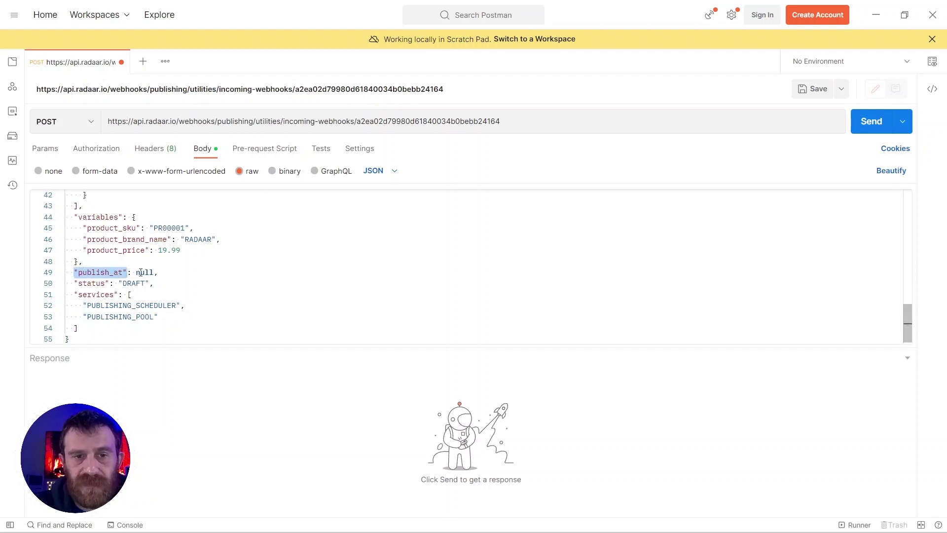
{"action": "left_click", "coordinate": [165, 272]}
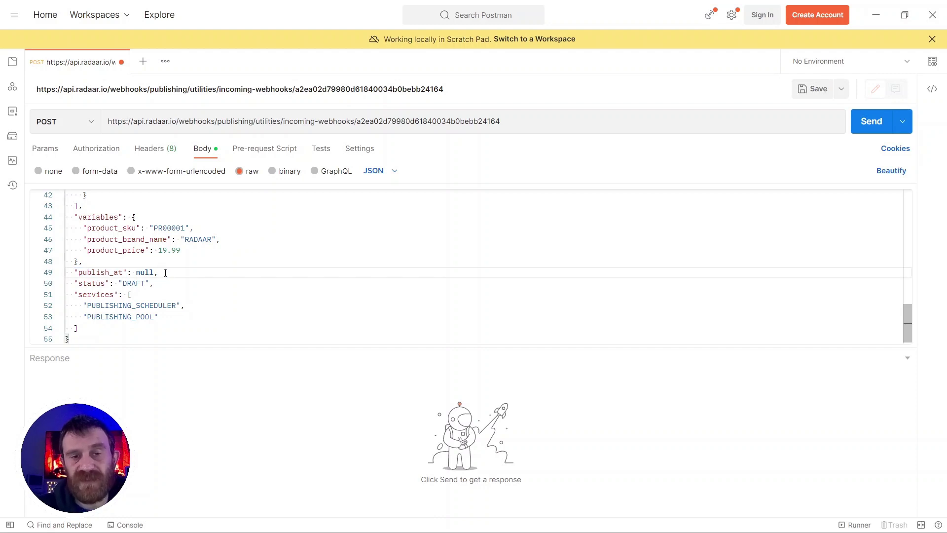
{"action": "double_click", "coordinate": [97, 273]}
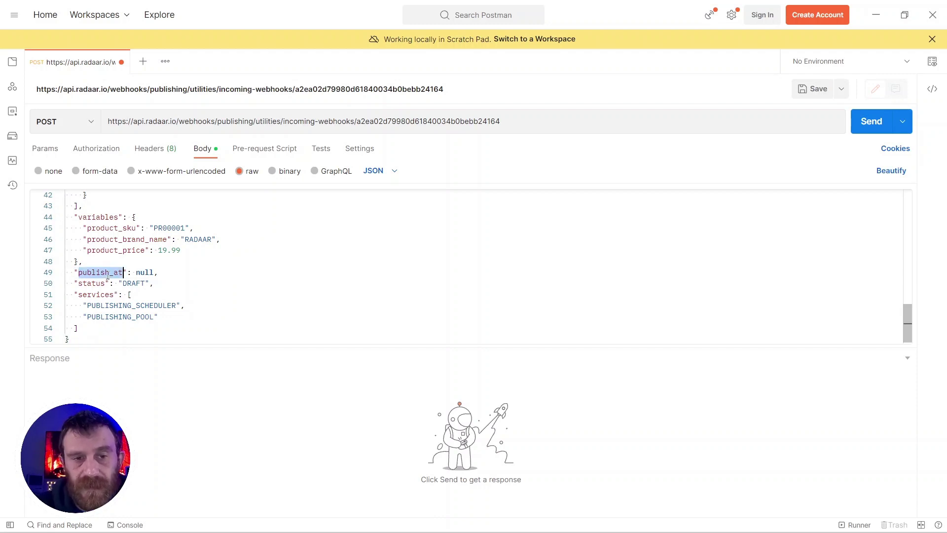
{"action": "double_click", "coordinate": [93, 285]}
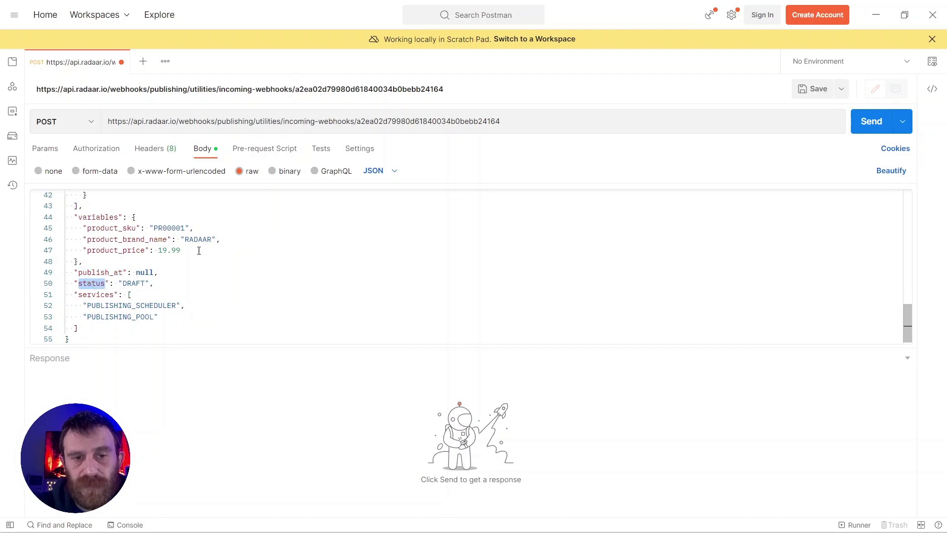
{"action": "left_click", "coordinate": [104, 296]}
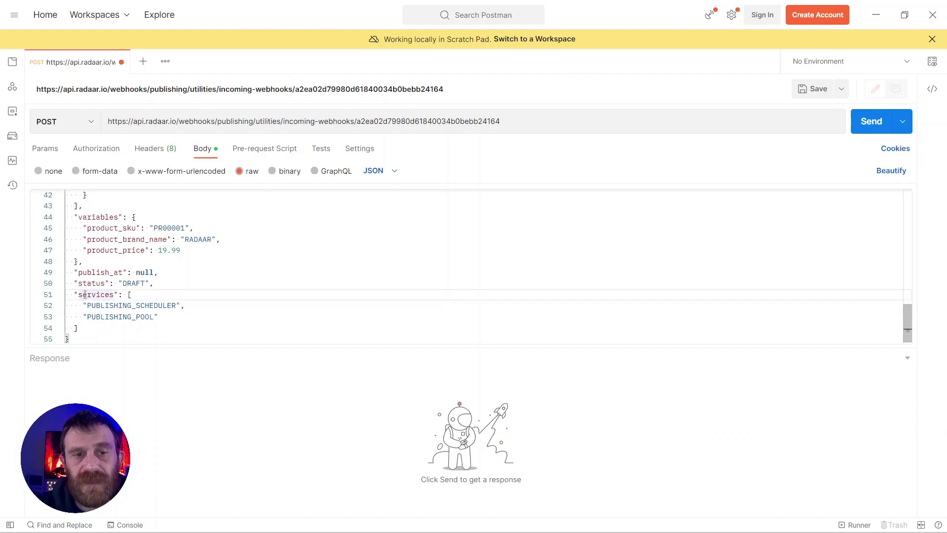
{"action": "double_click", "coordinate": [95, 296]}
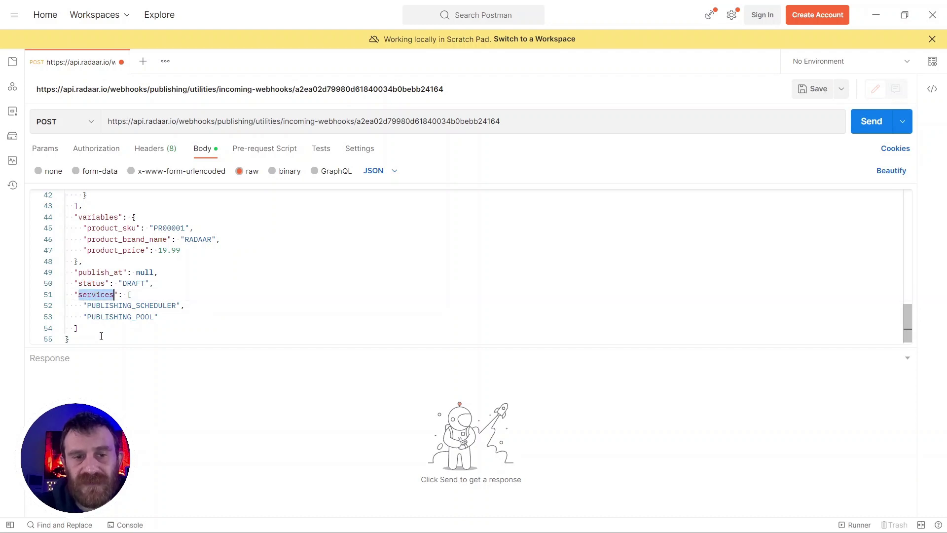
{"action": "left_click", "coordinate": [101, 335]}
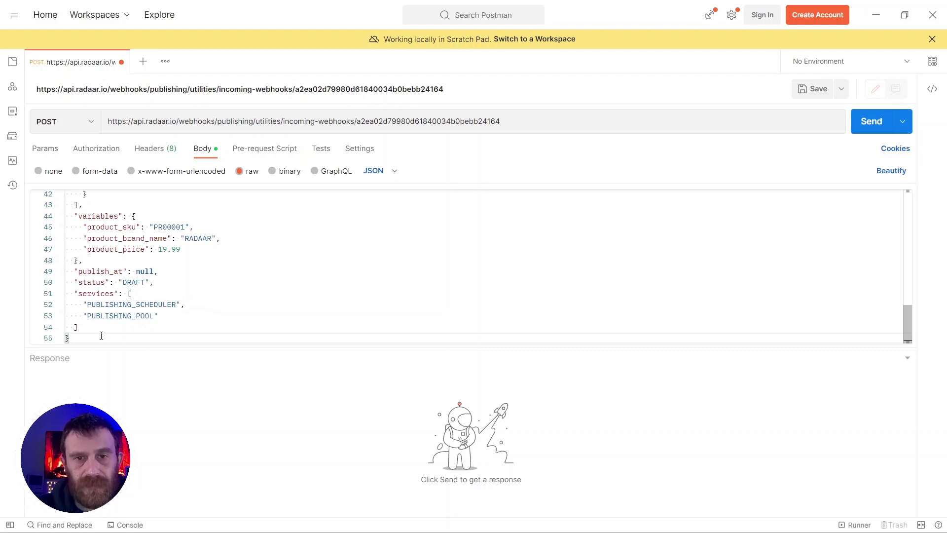
{"action": "scroll", "coordinate": [101, 335], "scroll_direction": "up", "scroll_amount": 10}
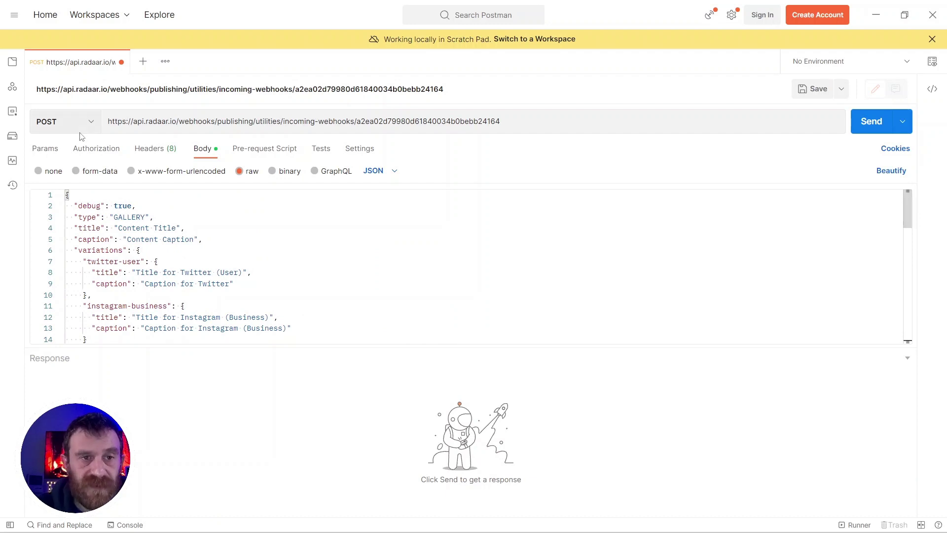
Step: Duplicate the webhook POST request in a new tab and show the copy's raw JSON body
{"action": "right_click", "coordinate": [76, 62]}
{"action": "left_click", "coordinate": [109, 88]}
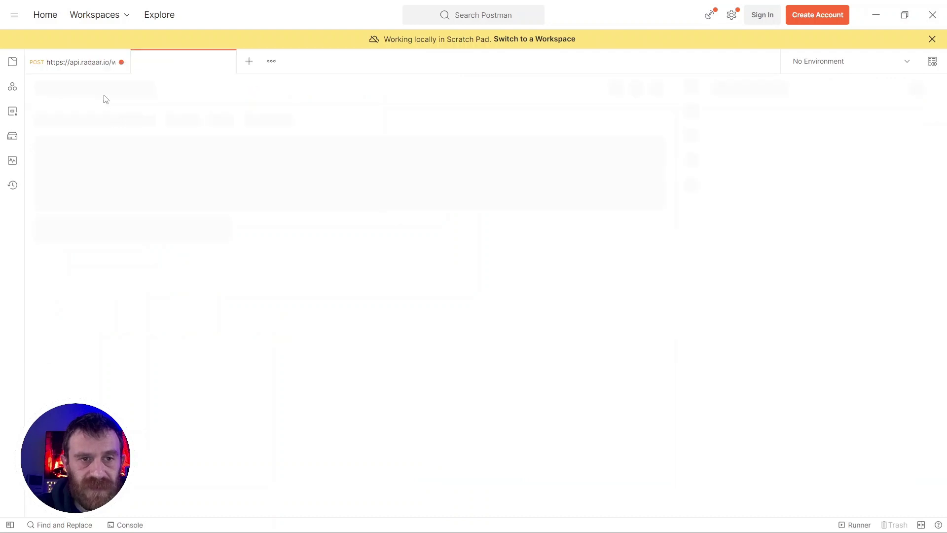
{"action": "left_click", "coordinate": [204, 149]}
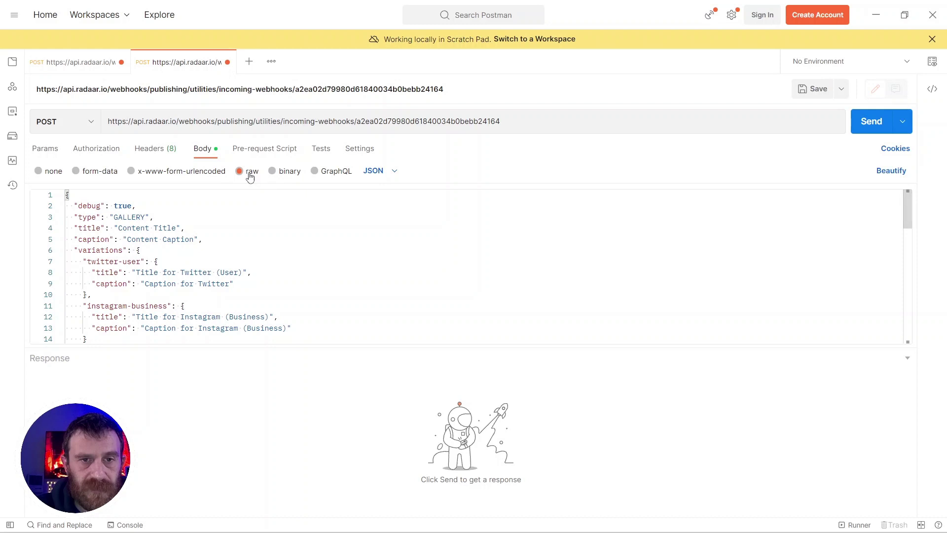
Step: Remove the top-level type and title lines from the duplicated request's JSON body
{"action": "left_click", "coordinate": [119, 227]}
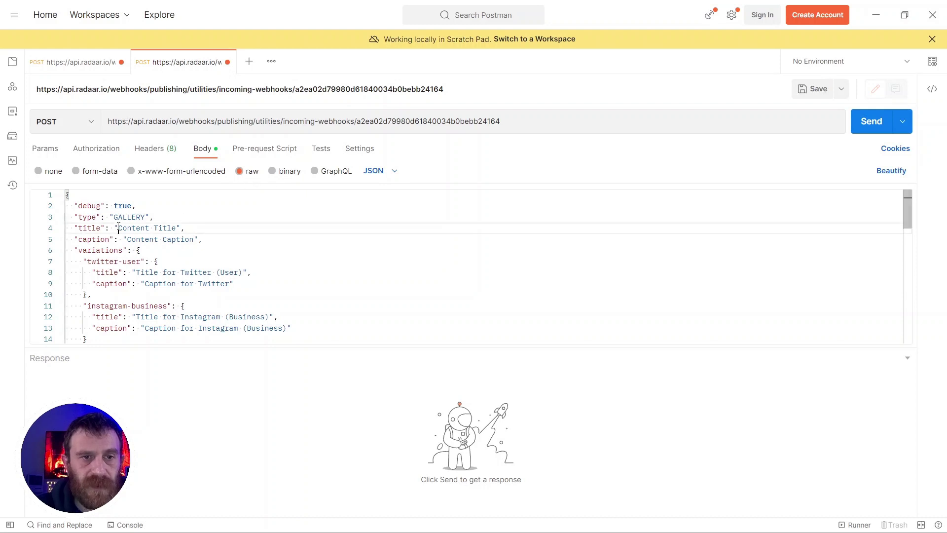
{"action": "left_click", "coordinate": [75, 250]}
{"action": "key", "text": "Up"}
{"action": "key", "text": "Up"}
{"action": "key", "text": "shift+Down"}
{"action": "key", "text": "shift+Down"}
{"action": "key", "text": "BackSpace"}
Step: Delete everything after the "Content Caption" line, including its trailing comma, keeping the closing brace, and send the reduced request
{"action": "key", "text": "Down"}
{"action": "key", "text": "shift+Down"}
{"action": "key", "text": "shift+Down"}
{"action": "key", "text": "shift+Down"}
{"action": "key", "text": "shift+Down"}
{"action": "key", "text": "shift+Down"}
{"action": "key", "text": "shift+Down"}
{"action": "key", "text": "shift+Down"}
{"action": "key", "text": "shift+Down"}
{"action": "key", "text": "shift+Down"}
{"action": "key", "text": "shift+Down"}
{"action": "key", "text": "shift+Down"}
{"action": "key", "text": "shift+Down"}
{"action": "key", "text": "shift+Down"}
{"action": "key", "text": "shift+Down"}
{"action": "key", "text": "shift+Down"}
{"action": "key", "text": "shift+Down"}
{"action": "key", "text": "shift+Down"}
{"action": "key", "text": "shift+Down"}
{"action": "key", "text": "shift+Down"}
{"action": "key", "text": "shift+Down"}
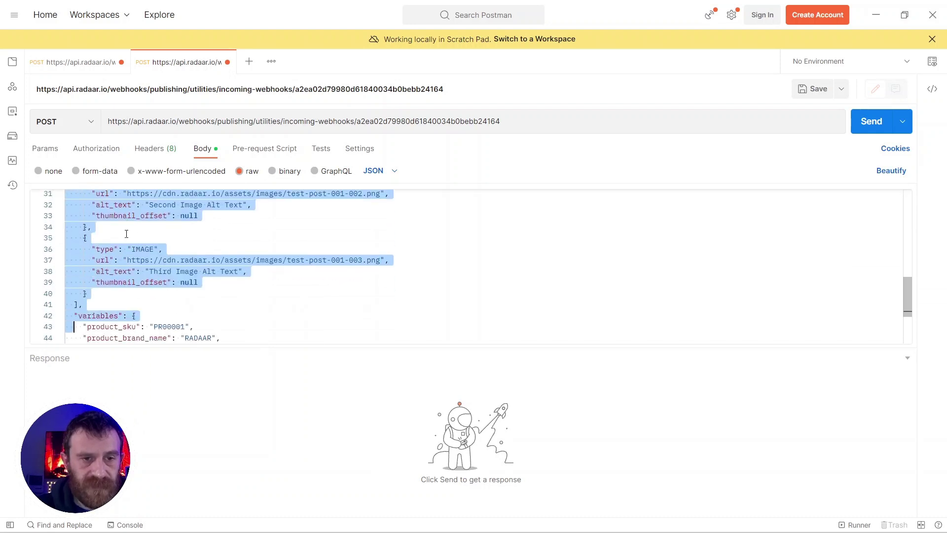
{"action": "key", "text": "shift+Down"}
{"action": "key", "text": "shift+Down"}
{"action": "key", "text": "shift+Down"}
{"action": "key", "text": "shift+Down"}
{"action": "key", "text": "shift+Down"}
{"action": "key", "text": "shift+Down"}
{"action": "key", "text": "shift+Down"}
{"action": "key", "text": "shift+Down"}
{"action": "key", "text": "shift+Down"}
{"action": "key", "text": "shift+Down"}
{"action": "key", "text": "shift+Down"}
{"action": "key", "text": "shift+Down"}
{"action": "key", "text": "BackSpace"}
{"action": "key", "text": "BackSpace"}
{"action": "key", "text": "BackSpace"}
{"action": "key", "text": "BackSpace"}
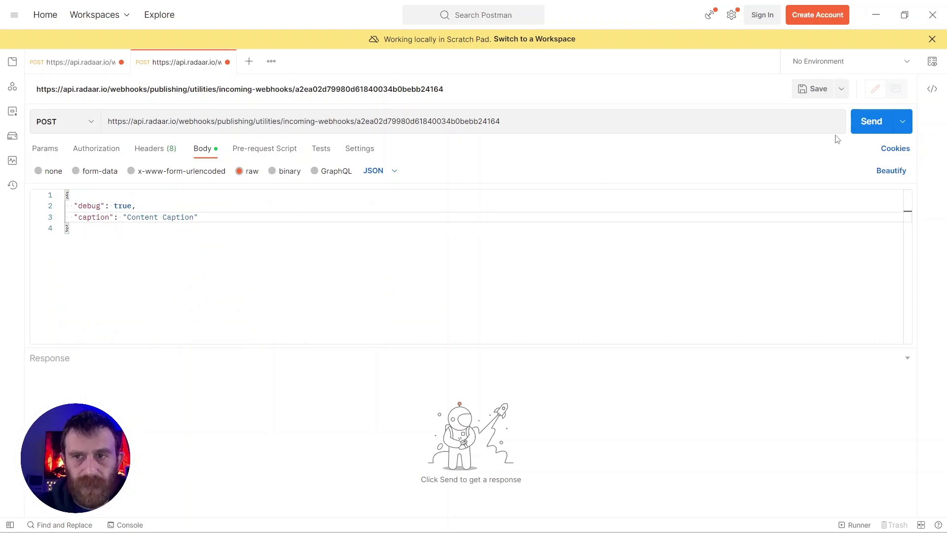
{"action": "left_click", "coordinate": [864, 125]}
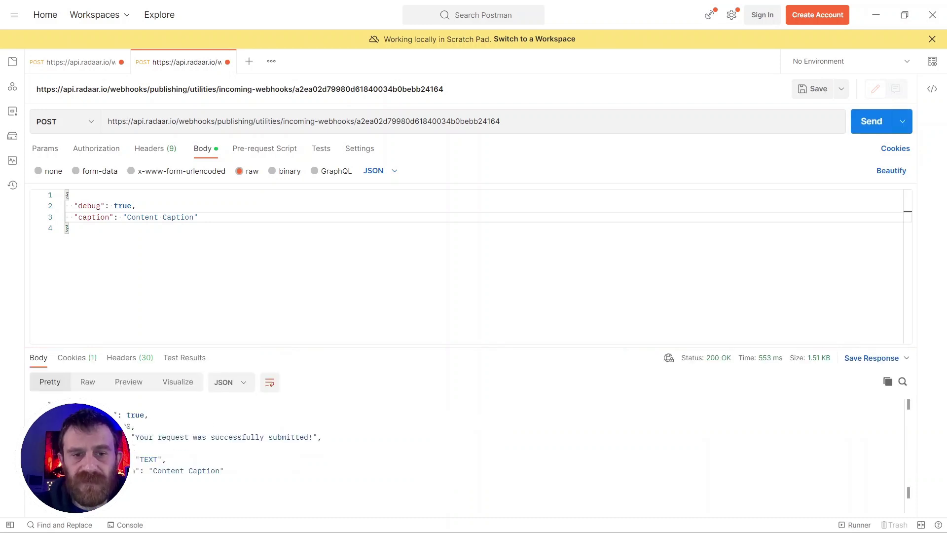
Step: Add a "title" field with the value "My Title" below the debug line of the JSON body and send the request
{"action": "left_click", "coordinate": [144, 207]}
{"action": "key", "text": "Return"}
{"action": "type", "text": "\""}
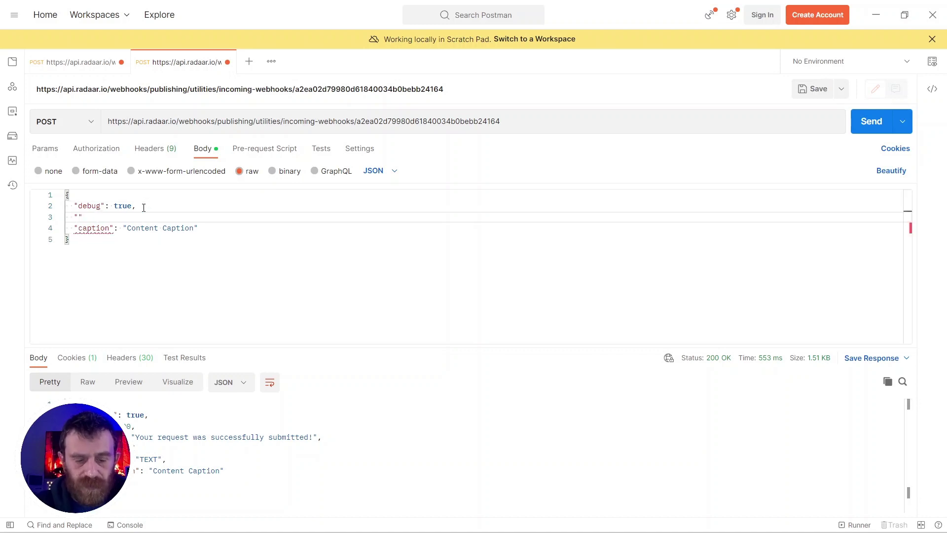
{"action": "type", "text": "title\": "}
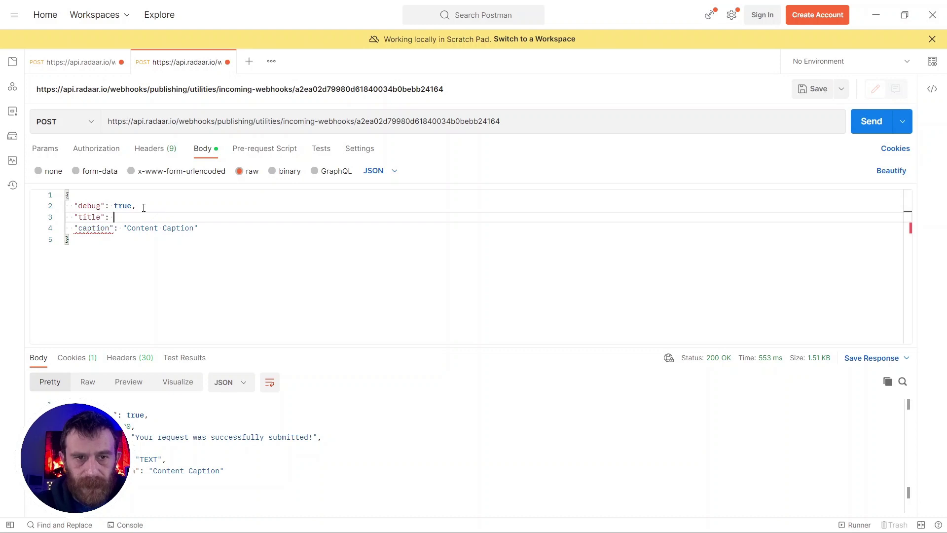
{"action": "type", "text": "\"My Title\","}
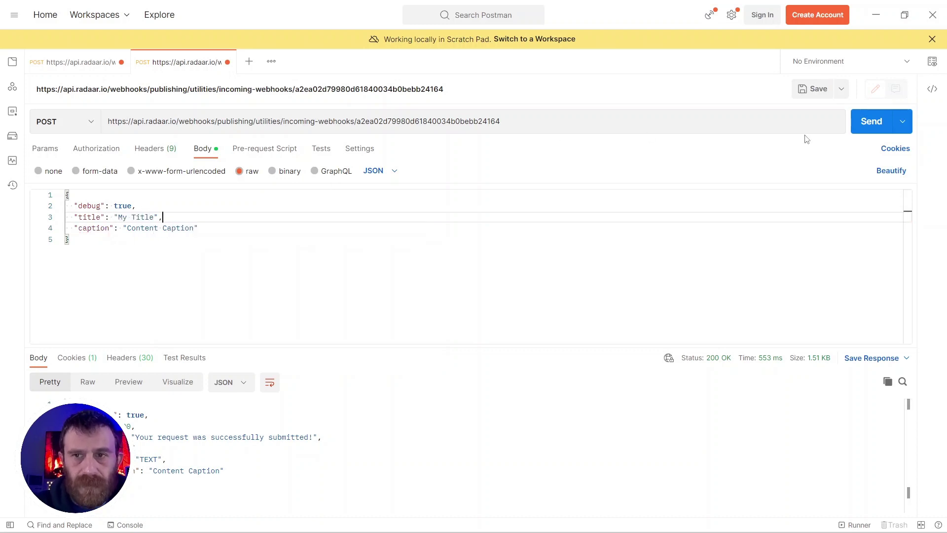
{"action": "left_click", "coordinate": [873, 122]}
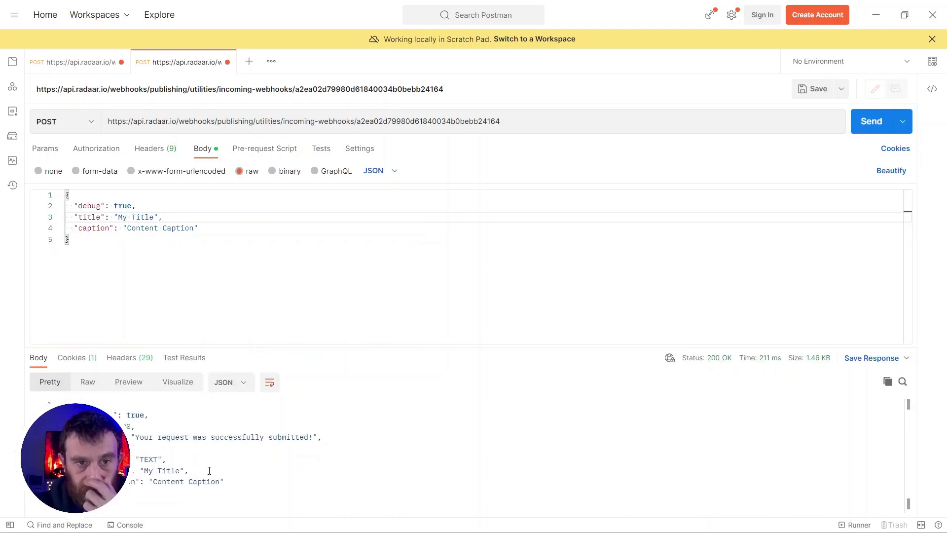
{"action": "left_click", "coordinate": [209, 226]}
{"action": "type", "text": ","}
{"action": "key", "text": "Return"}
{"action": "type", "text": "\""}
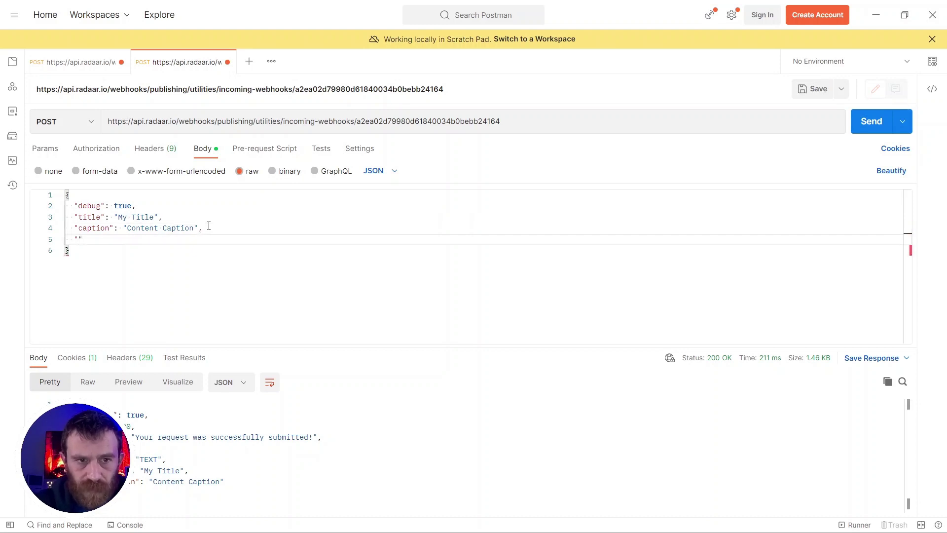
{"action": "type", "text": "medias\": \""}
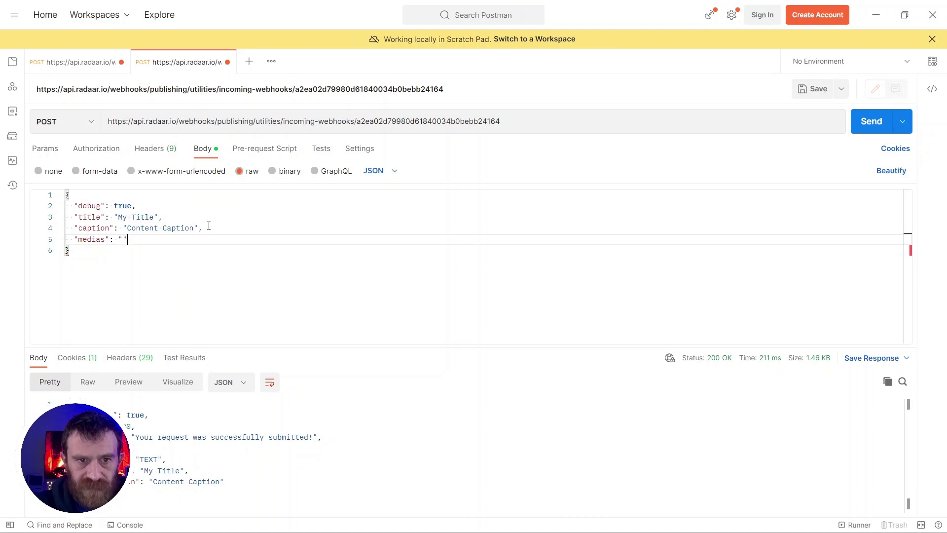
{"action": "type", "text": "https://www.radaar.io/"}
{"action": "left_click", "coordinate": [874, 121]}
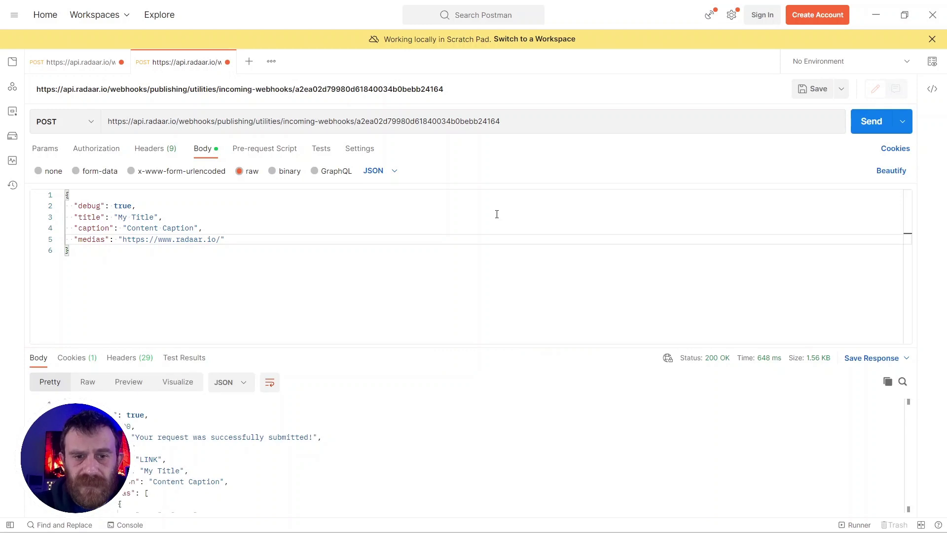
{"action": "scroll", "coordinate": [445, 454], "scroll_direction": "down", "scroll_amount": 2}
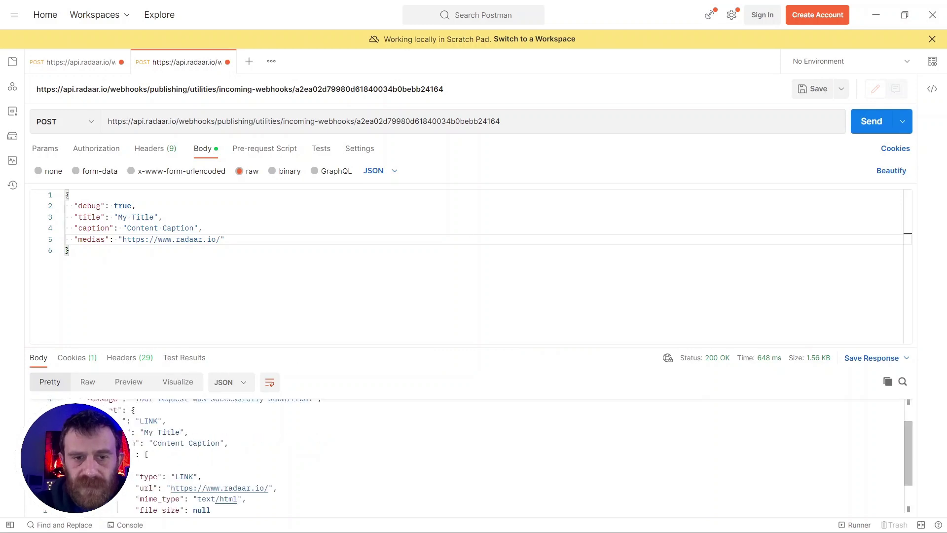
{"action": "scroll", "coordinate": [464, 456], "scroll_direction": "down", "scroll_amount": 2}
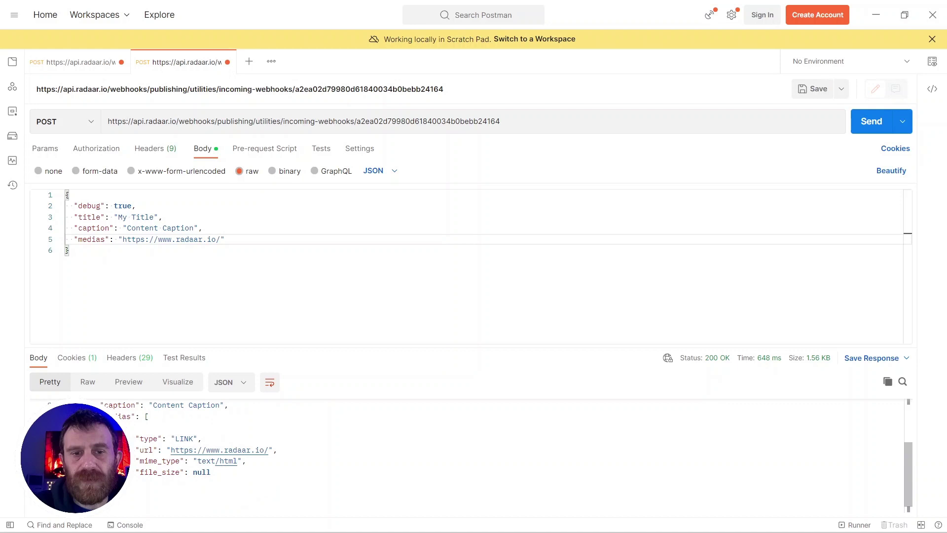
{"action": "scroll", "coordinate": [187, 399], "scroll_direction": "up", "scroll_amount": 5}
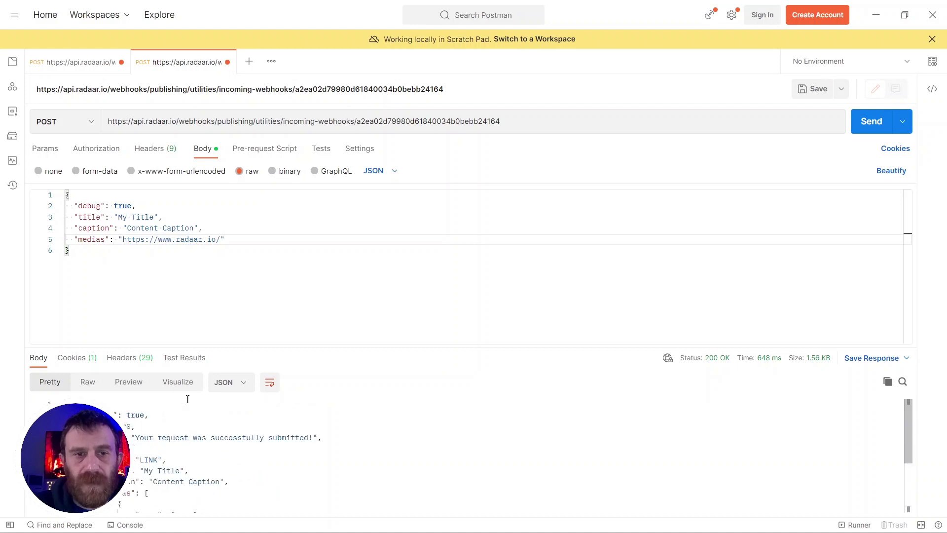
Step: Replace the medias URL value with an empty multi-line array
{"action": "left_click_drag", "start_coordinate": [118, 241], "coordinate": [225, 240]}
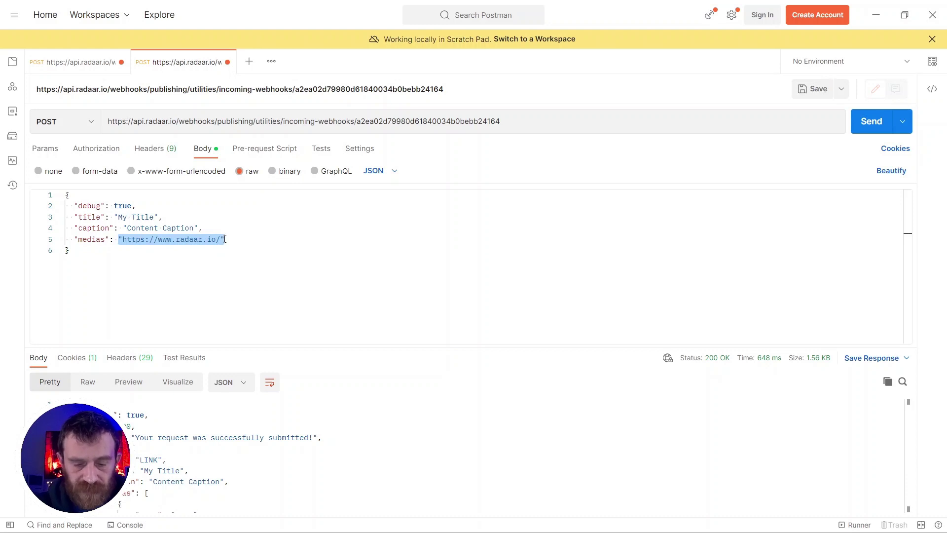
{"action": "type", "text": "["}
{"action": "key", "text": "Return"}
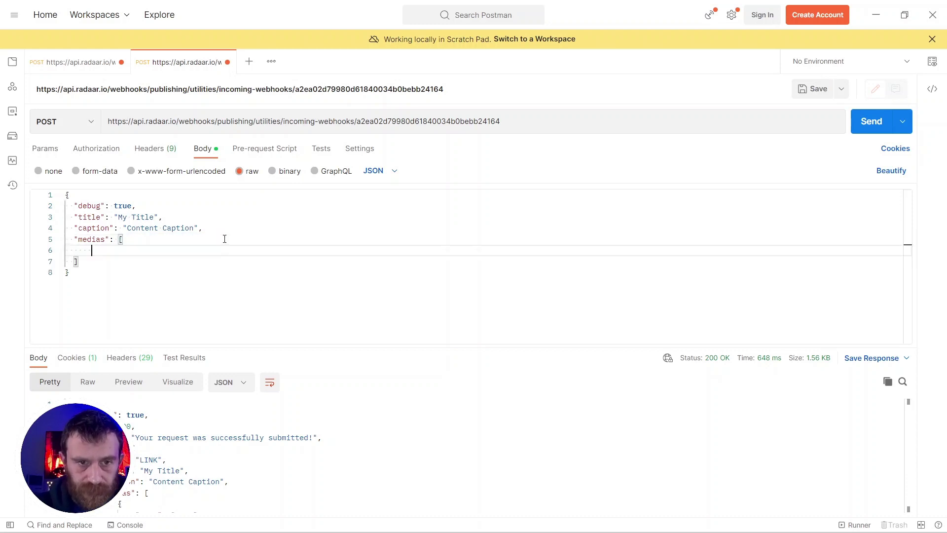
Step: Copy the quoted test-post-001-001.png URL from the original request's medias and return to the duplicated request
{"action": "left_click", "coordinate": [74, 62]}
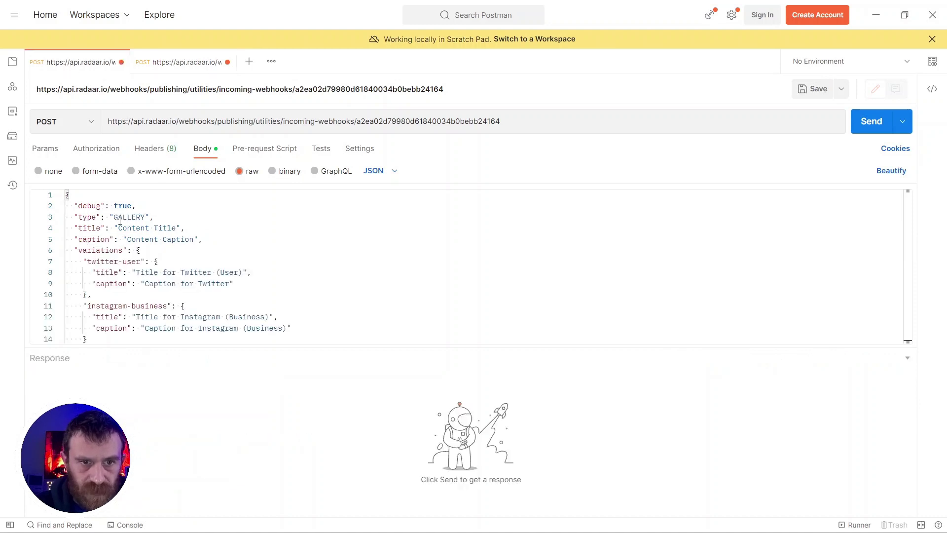
{"action": "scroll", "coordinate": [119, 275], "scroll_direction": "down", "scroll_amount": 6}
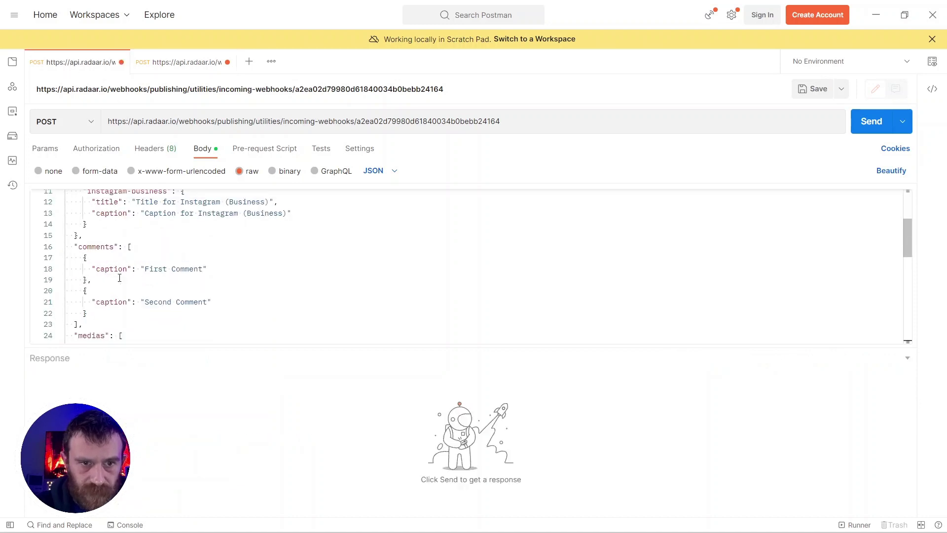
{"action": "left_click_drag", "start_coordinate": [123, 291], "coordinate": [387, 294]}
{"action": "key", "text": "ctrl+c"}
{"action": "left_click", "coordinate": [200, 64]}
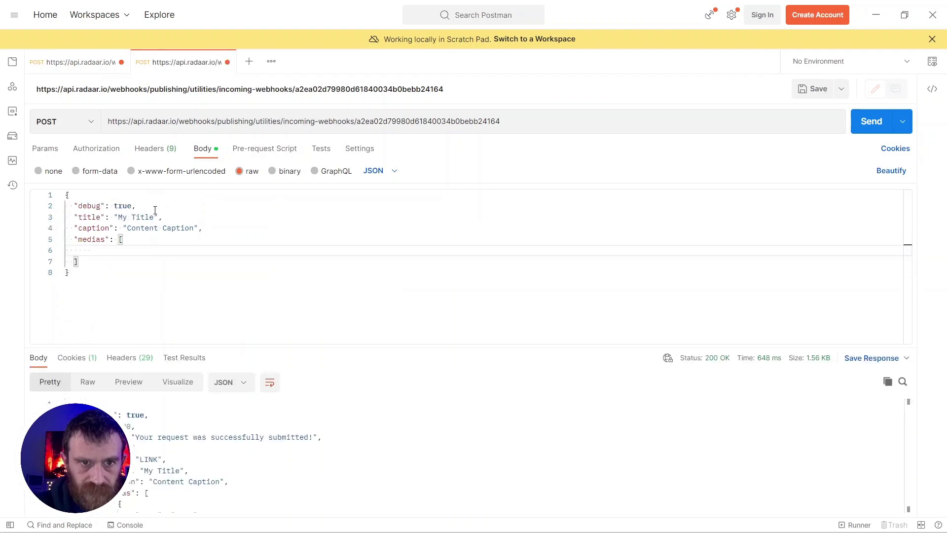
Step: Fill the medias array with the copied image URL and a second entry whose file name is test-post-001-002.png
{"action": "key", "text": "ctrl+v"}
{"action": "type", "text": ","}
{"action": "key", "text": "Return"}
{"action": "key", "text": "ctrl+v"}
{"action": "key", "text": "Left"}
{"action": "key", "text": "Left"}
{"action": "key", "text": "BackSpace"}
{"action": "type", "text": "2"}
{"action": "key", "text": "Down"}
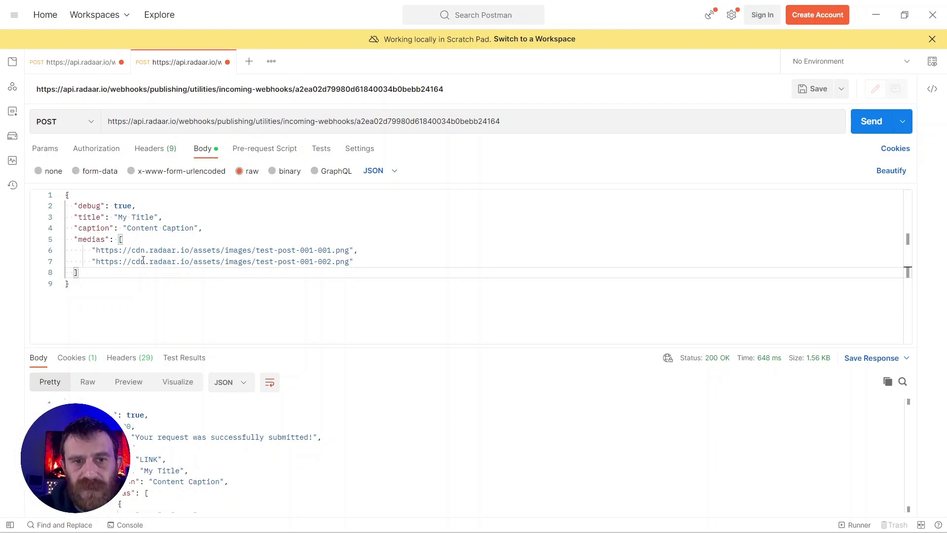
Step: Send the request with the two image URLs and examine the media entries in the response
{"action": "left_click", "coordinate": [862, 131]}
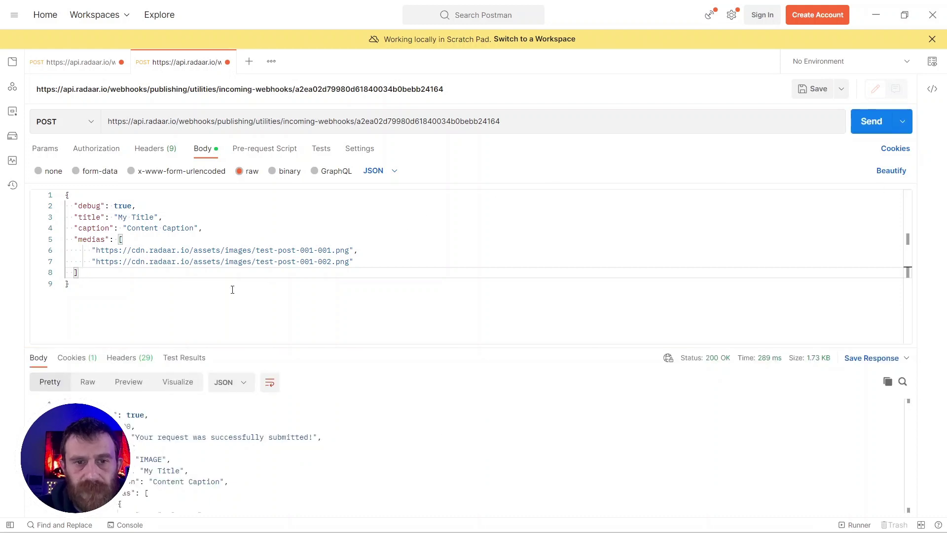
{"action": "scroll", "coordinate": [291, 409], "scroll_direction": "down", "scroll_amount": 5}
{"action": "scroll", "coordinate": [291, 410], "scroll_direction": "up", "scroll_amount": 5}
{"action": "scroll", "coordinate": [285, 412], "scroll_direction": "down", "scroll_amount": 2}
{"action": "scroll", "coordinate": [285, 412], "scroll_direction": "down", "scroll_amount": 2}
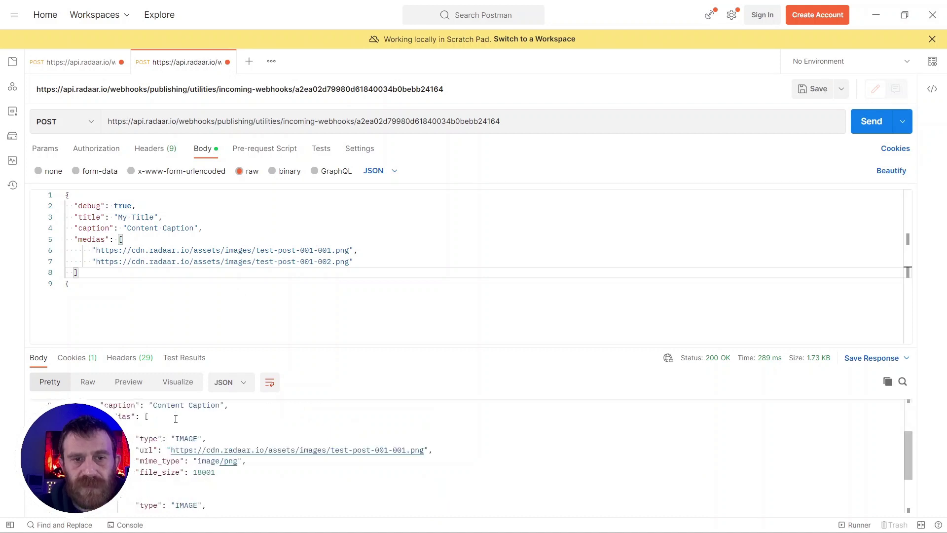
{"action": "scroll", "coordinate": [159, 430], "scroll_direction": "down", "scroll_amount": 2}
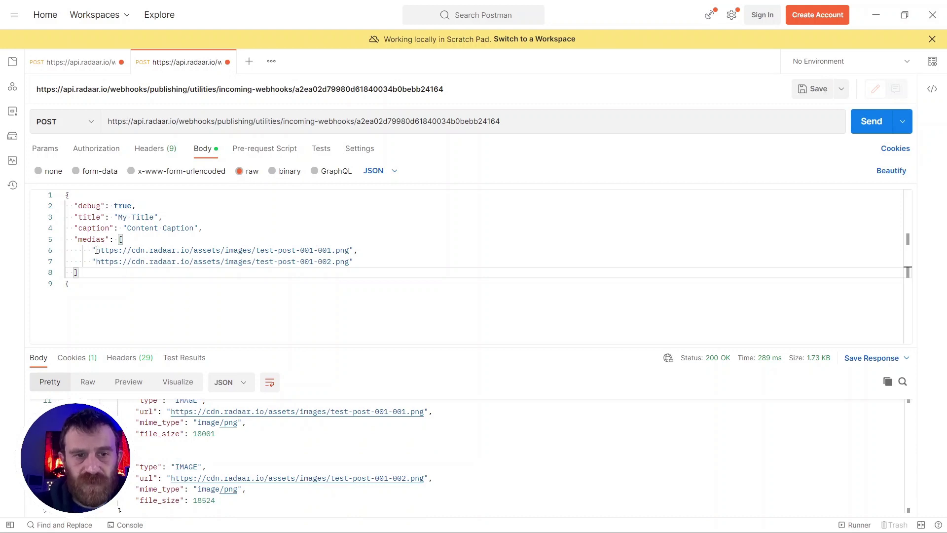
Step: Replace the two image URLs in the medias array with the first media object copied from the original request
{"action": "left_click", "coordinate": [90, 66]}
{"action": "left_click", "coordinate": [118, 263]}
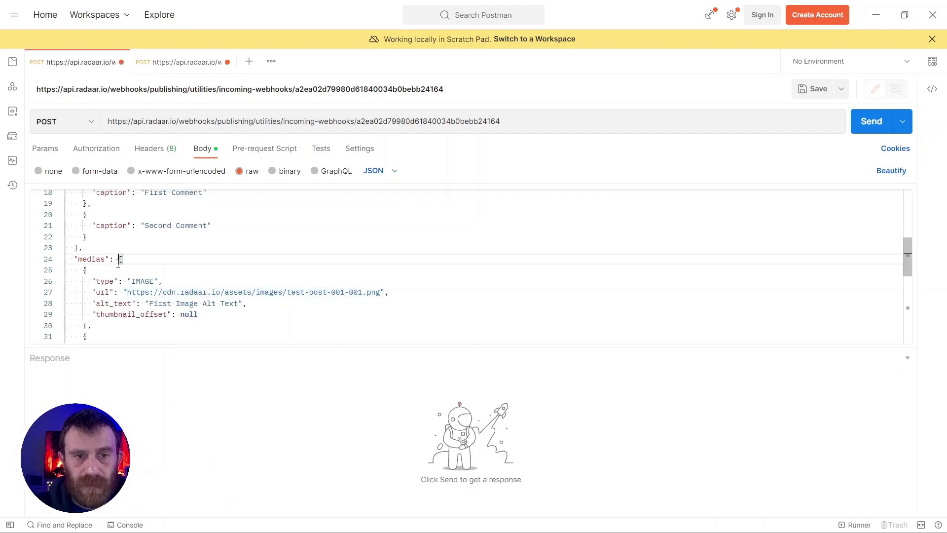
{"action": "left_click", "coordinate": [84, 270]}
{"action": "left_click_drag", "start_coordinate": [84, 270], "coordinate": [86, 326]}
{"action": "key", "text": "ctrl+c"}
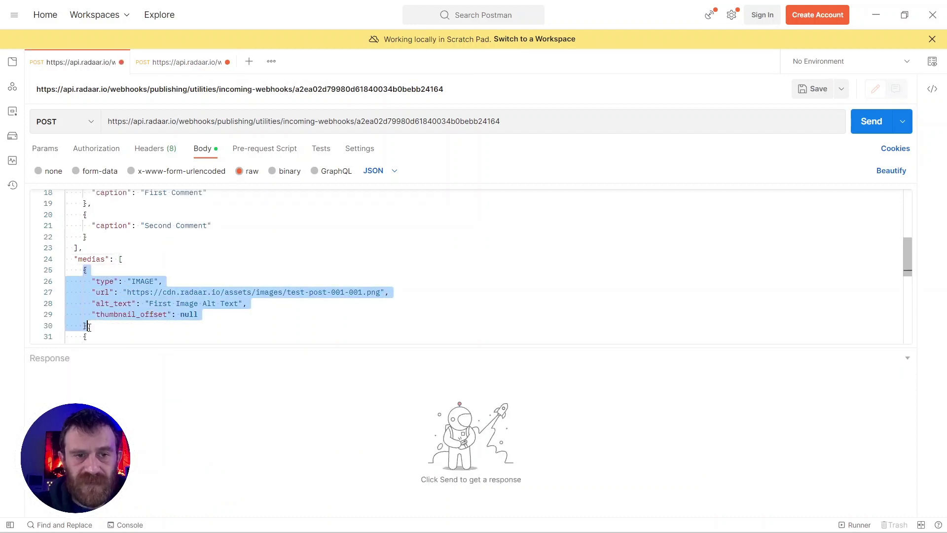
{"action": "left_click", "coordinate": [179, 63]}
{"action": "left_click_drag", "start_coordinate": [93, 249], "coordinate": [372, 262]}
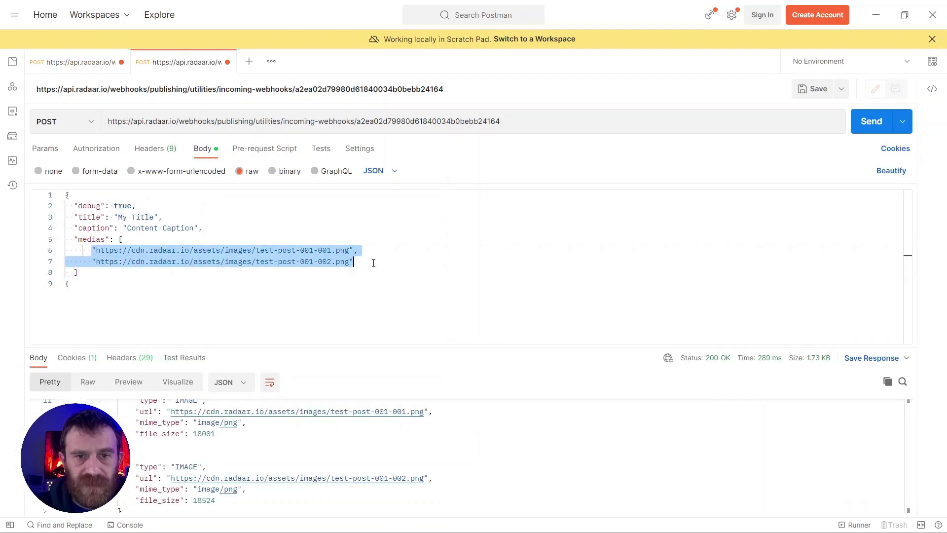
{"action": "key", "text": "ctrl+v"}
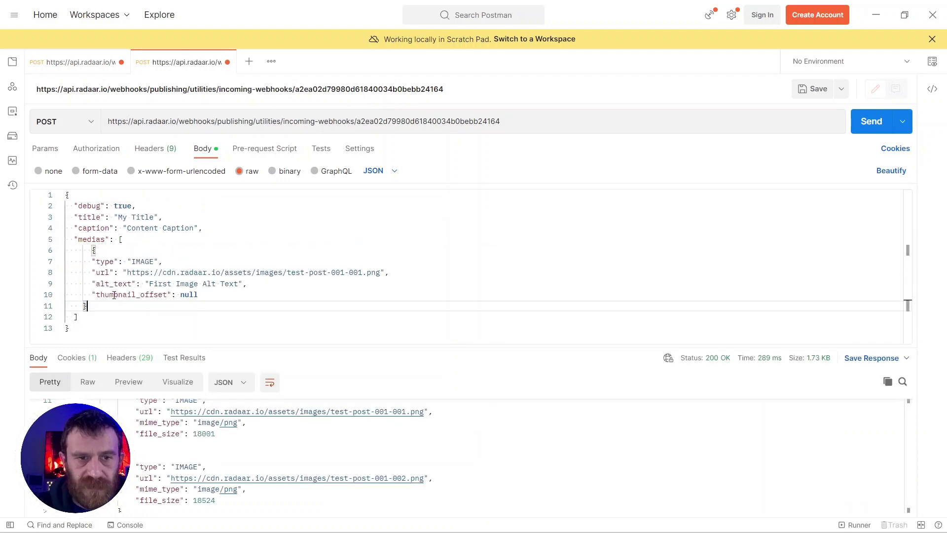
Step: Indent the pasted media object's closing brace and its four property lines to match the opening brace
{"action": "key", "text": "Tab"}
{"action": "key", "text": "shift+Tab"}
{"action": "key", "text": "shift+Up"}
{"action": "key", "text": "shift+End"}
{"action": "key", "text": "BackSpace"}
{"action": "key", "text": "Return"}
{"action": "key", "text": "Up"}
{"action": "key", "text": "Tab"}
{"action": "key", "text": "Up"}
{"action": "key", "text": "Tab"}
{"action": "key", "text": "Up"}
{"action": "key", "text": "Tab"}
{"action": "key", "text": "Up"}
{"action": "key", "text": "Tab"}
Step: Remove the type and thumbnail_offset lines from the media object and send the request
{"action": "key", "text": "shift+Down"}
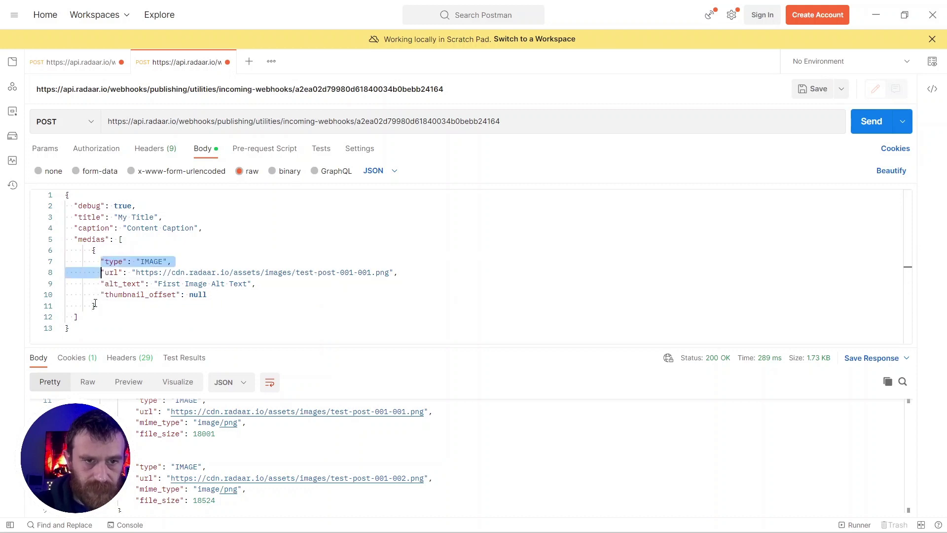
{"action": "key", "text": "BackSpace"}
{"action": "key", "text": "Down"}
{"action": "key", "text": "Down"}
{"action": "key", "text": "End"}
{"action": "key", "text": "shift+Up"}
{"action": "key", "text": "shift+End"}
{"action": "key", "text": "BackSpace"}
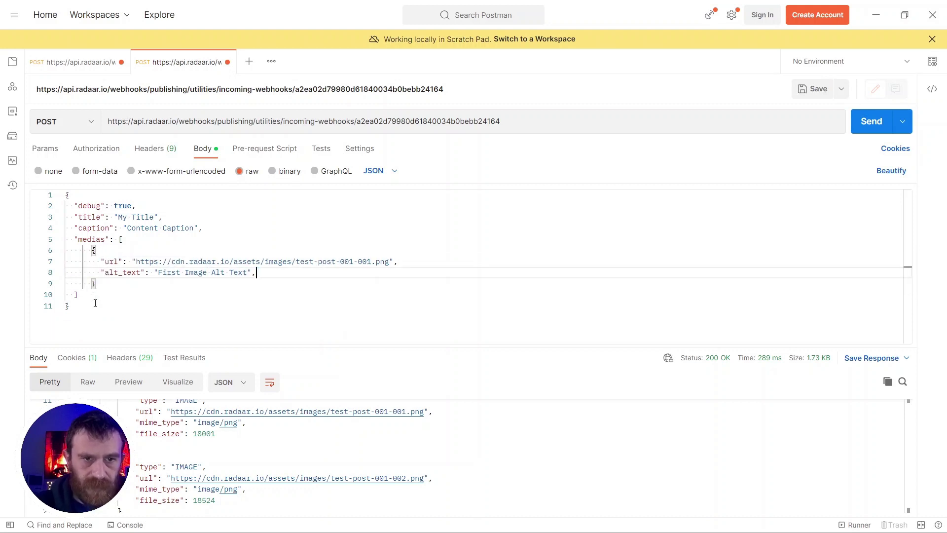
{"action": "left_click", "coordinate": [871, 121]}
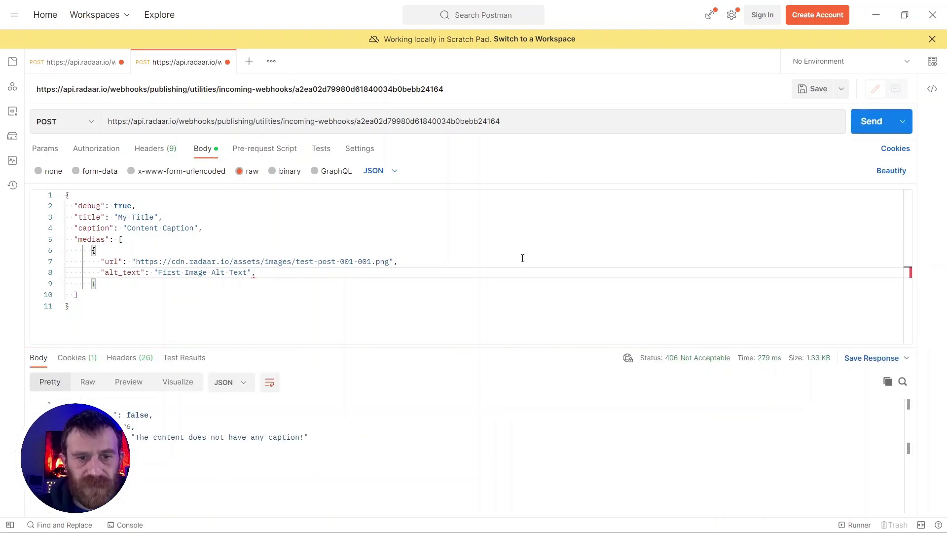
Step: Remove the trailing comma after the alt_text value, resend the request and check the alt text in the response
{"action": "left_click", "coordinate": [216, 302]}
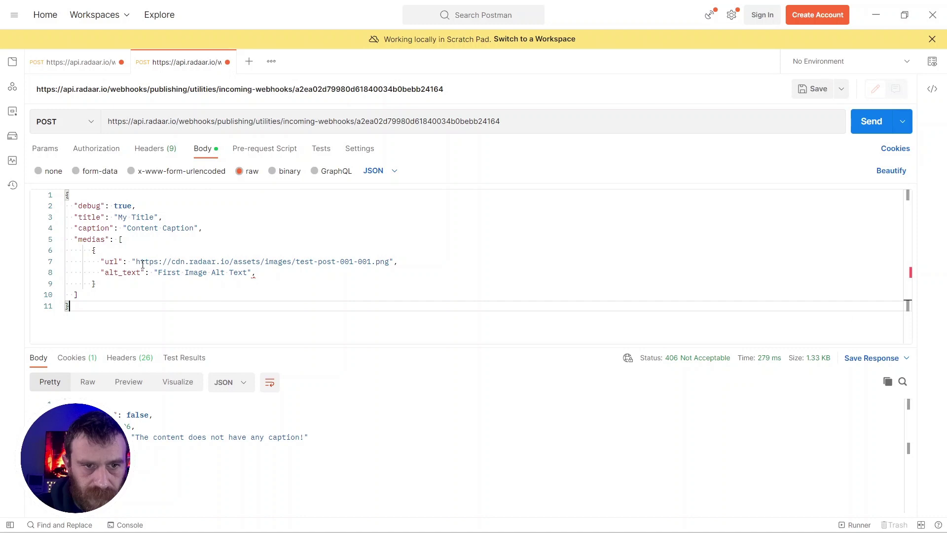
{"action": "left_click", "coordinate": [284, 275]}
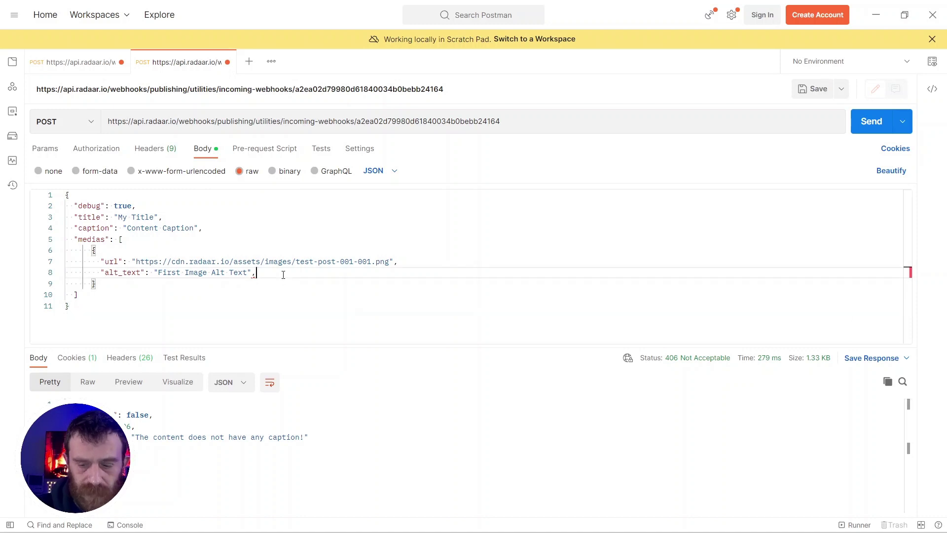
{"action": "left_click", "coordinate": [869, 121]}
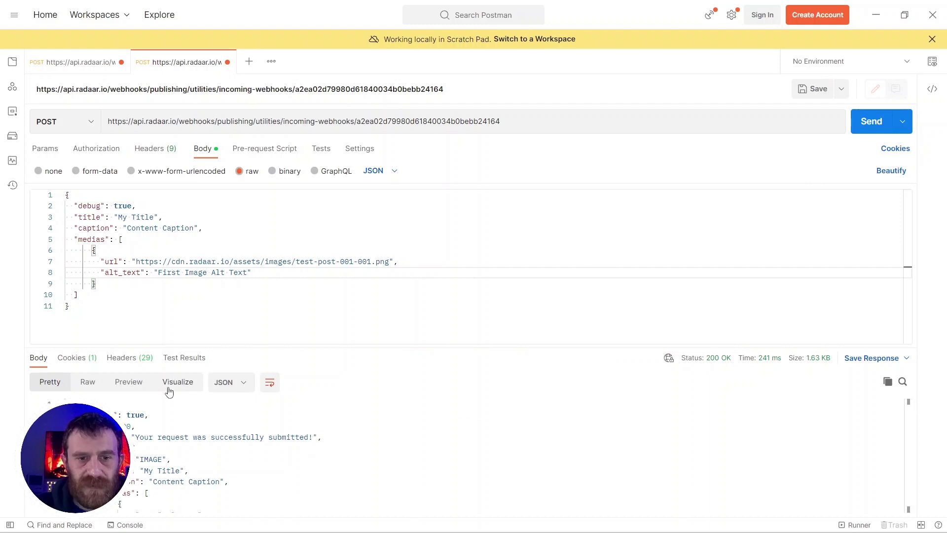
{"action": "scroll", "coordinate": [167, 452], "scroll_direction": "down", "scroll_amount": 3}
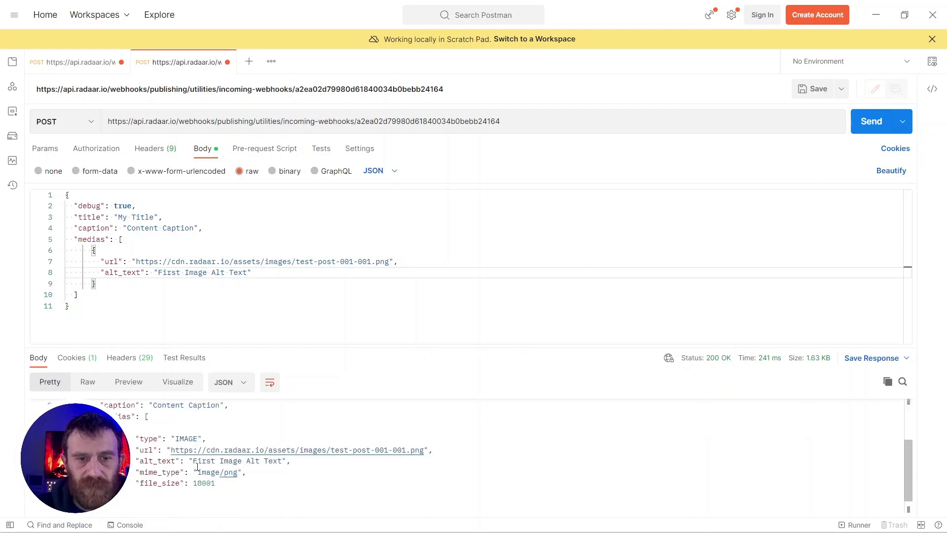
{"action": "left_click_drag", "start_coordinate": [194, 461], "coordinate": [282, 461]}
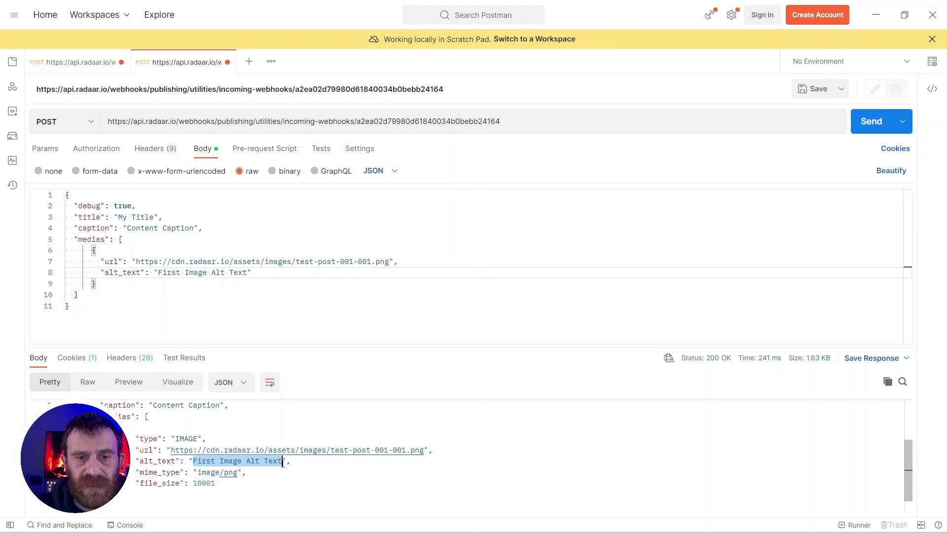
Step: Add a comments field with the string value "My First Comment" after the medias array in the request body
{"action": "left_click", "coordinate": [94, 285]}
{"action": "left_click", "coordinate": [95, 293]}
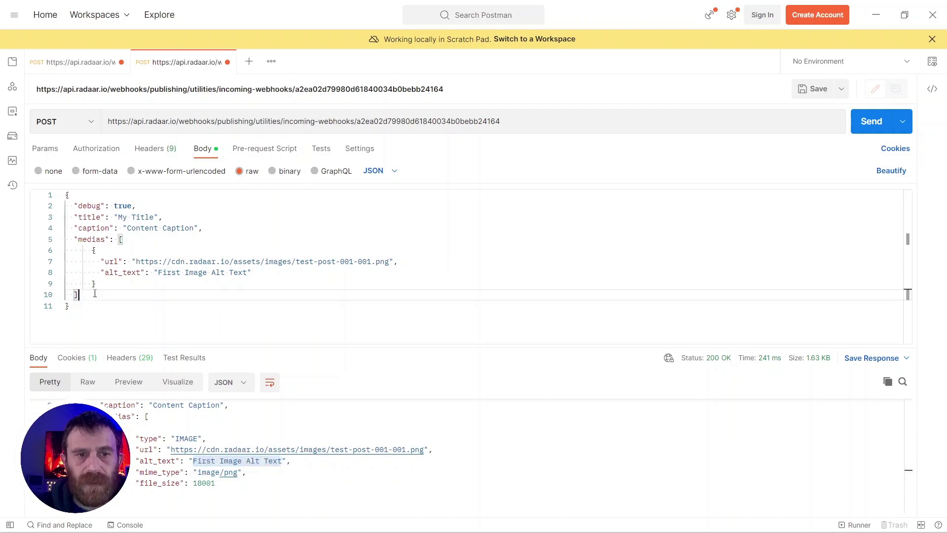
{"action": "type", "text": ","}
{"action": "key", "text": "Return"}
{"action": "type", "text": "\""}
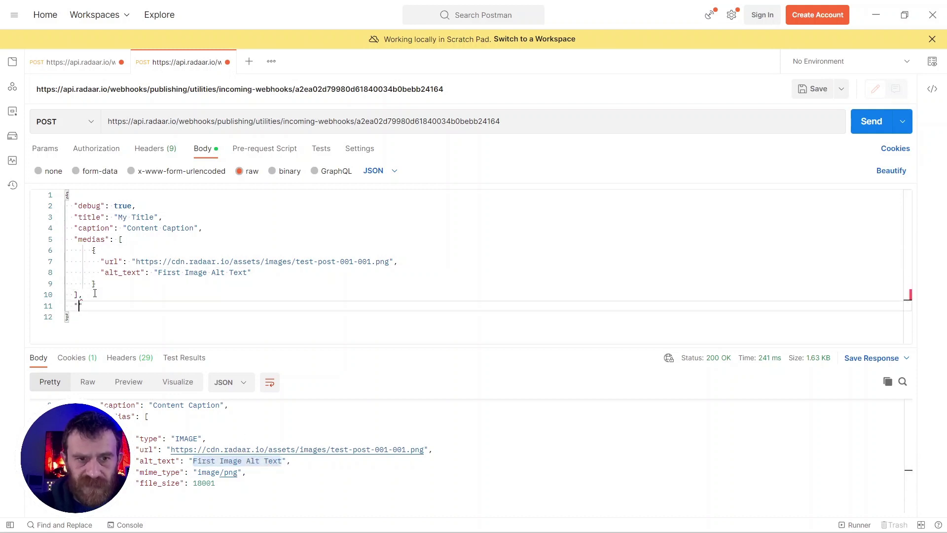
{"action": "type", "text": "comments"}
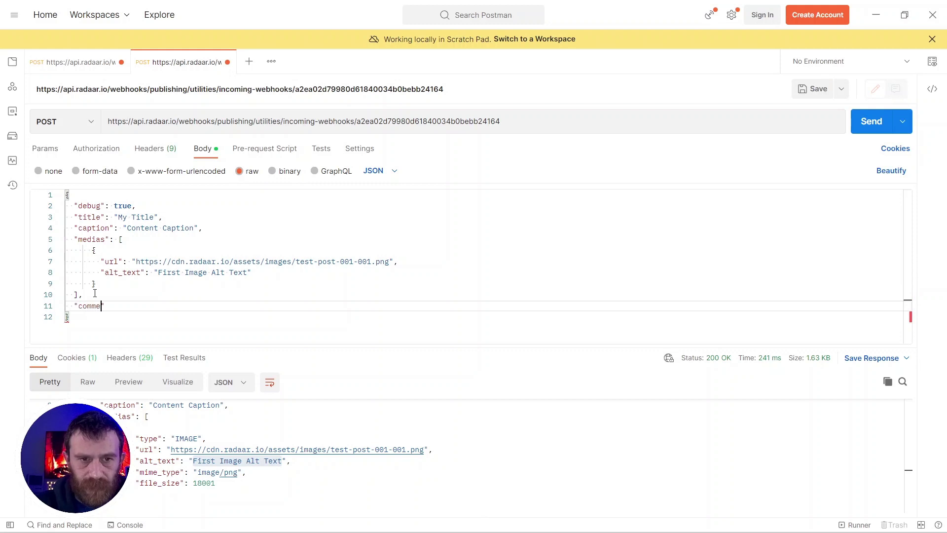
{"action": "type", "text": "\""}
{"action": "type", "text": ": \""}
{"action": "type", "text": "My First "}
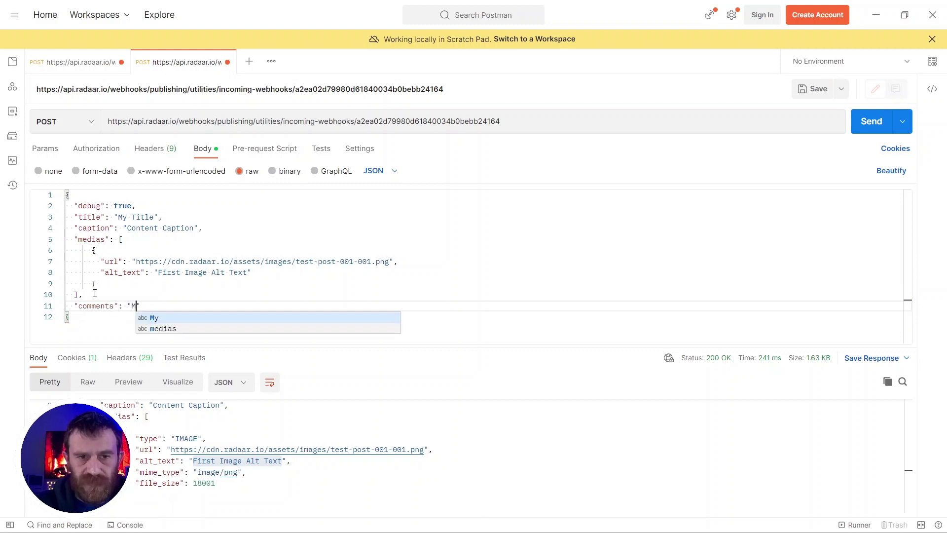
{"action": "type", "text": "Comment"}
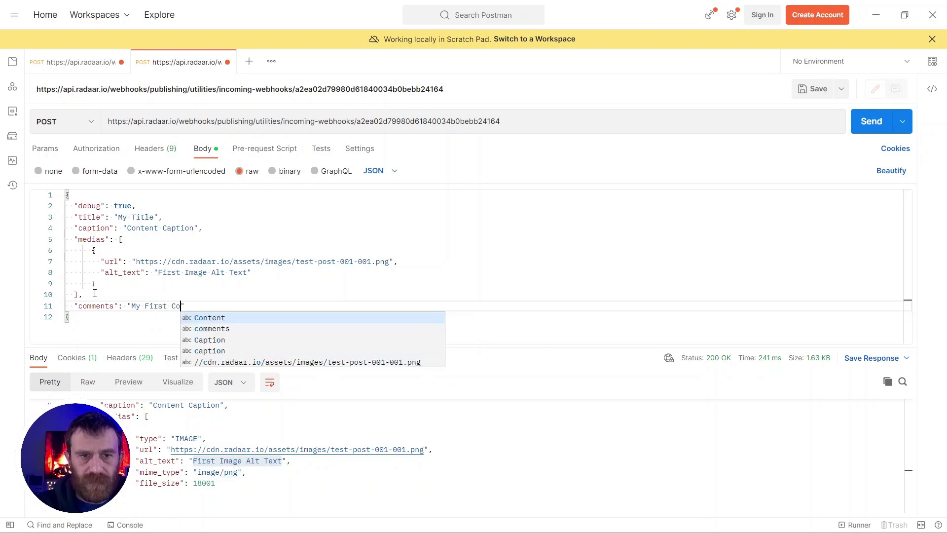
Step: Send the request with the single comment string and check how the comment is returned in the response
{"action": "left_click", "coordinate": [212, 286]}
{"action": "key", "text": "ctrl+Return"}
{"action": "scroll", "coordinate": [281, 439], "scroll_direction": "down", "scroll_amount": 5}
{"action": "scroll", "coordinate": [281, 439], "scroll_direction": "up", "scroll_amount": 5}
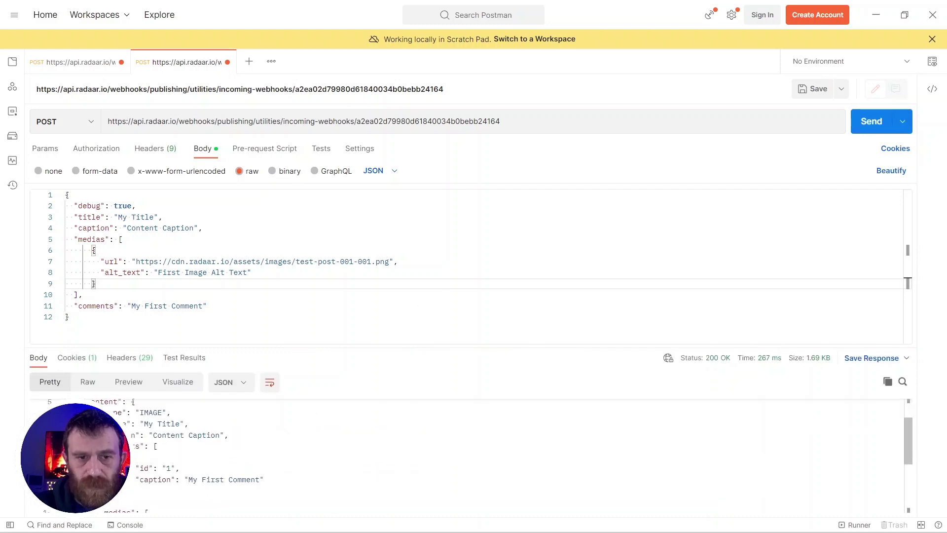
Step: Turn the comments value into an array holding "My First Comment" and "My Second Comment", each on its own line
{"action": "left_click", "coordinate": [128, 307]}
{"action": "type", "text": "["}
{"action": "key", "text": "Return"}
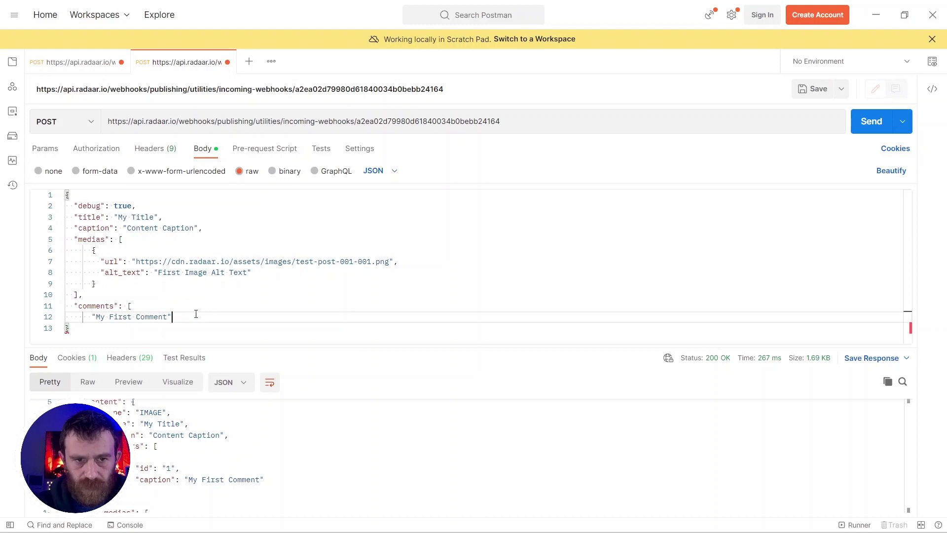
{"action": "key", "text": "Return"}
{"action": "type", "text": "\"My S"}
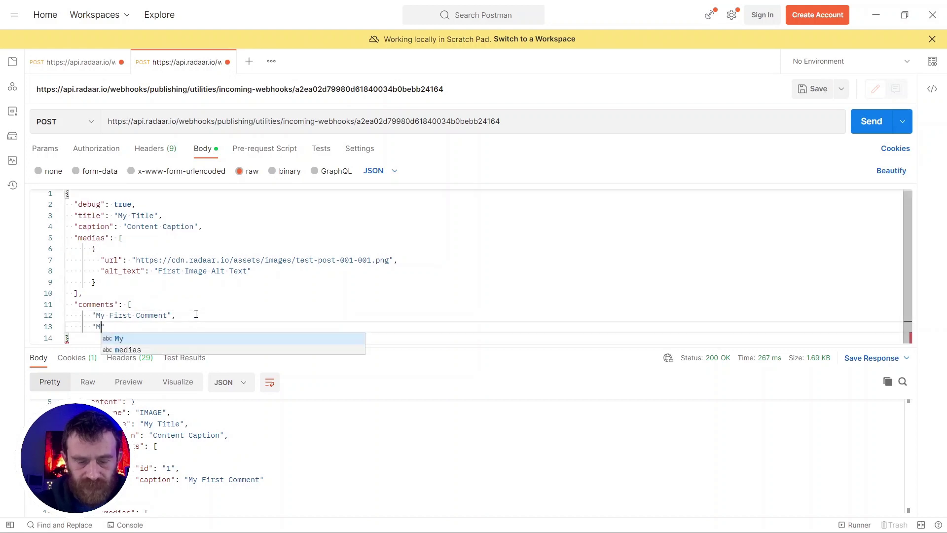
{"action": "type", "text": "econd Comm"}
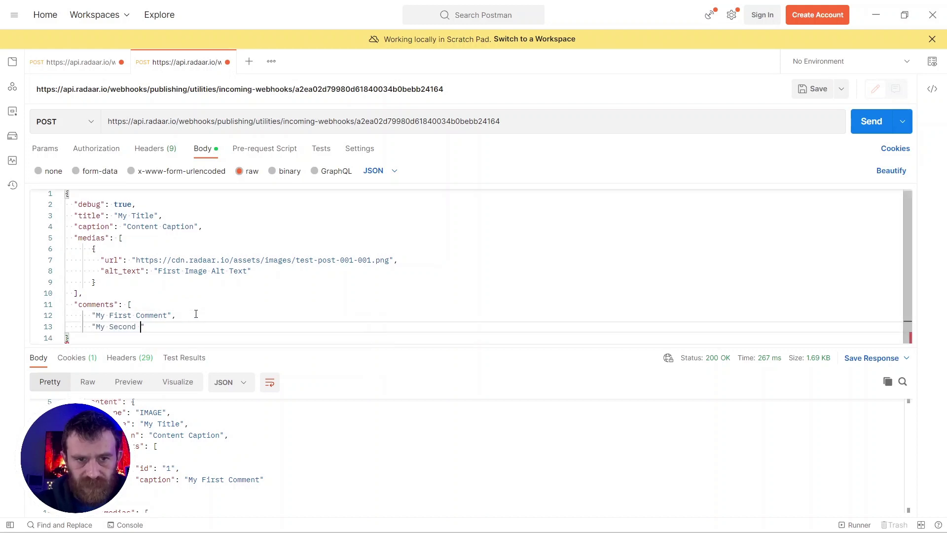
{"action": "type", "text": "ent\""}
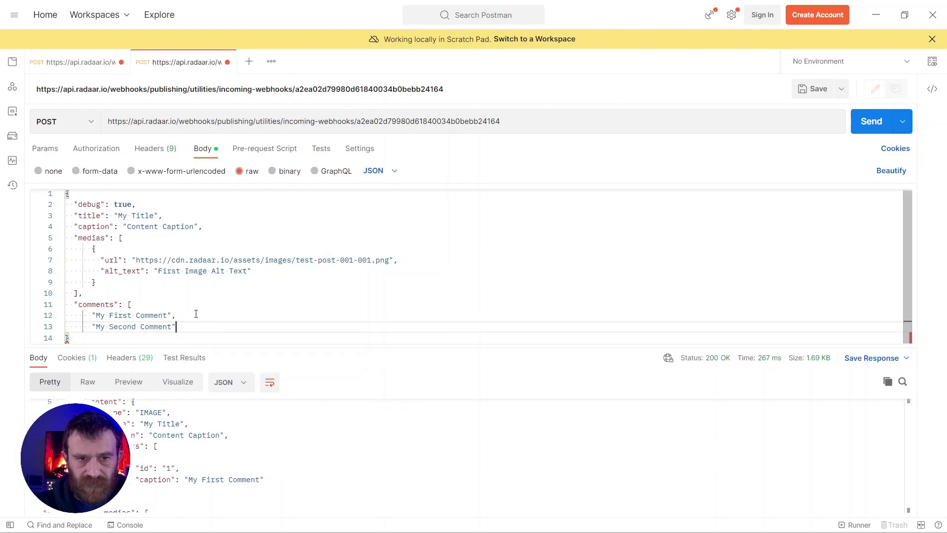
{"action": "key", "text": "Return"}
{"action": "type", "text": "]"}
{"action": "key", "text": "Down"}
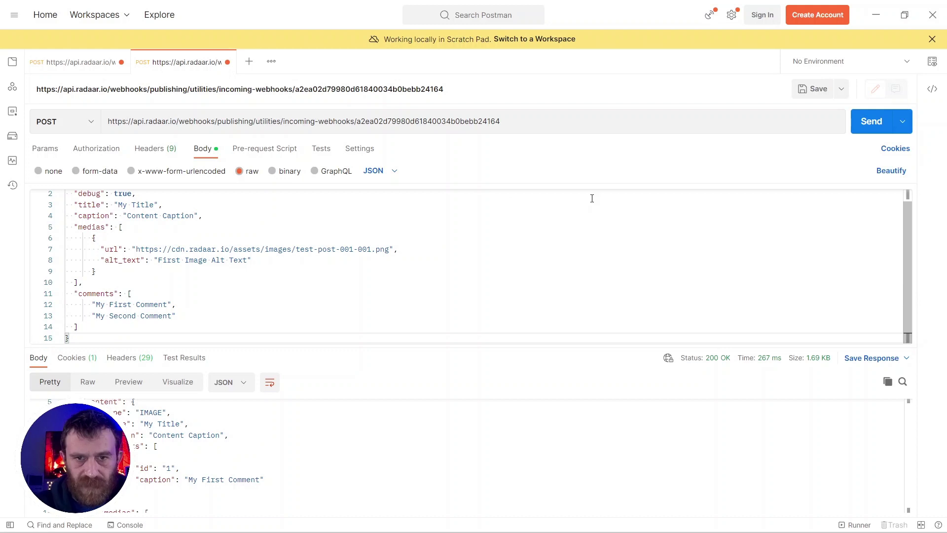
Step: Send the request with the comments array and check both comment entries in the response
{"action": "key", "text": "ctrl+Return"}
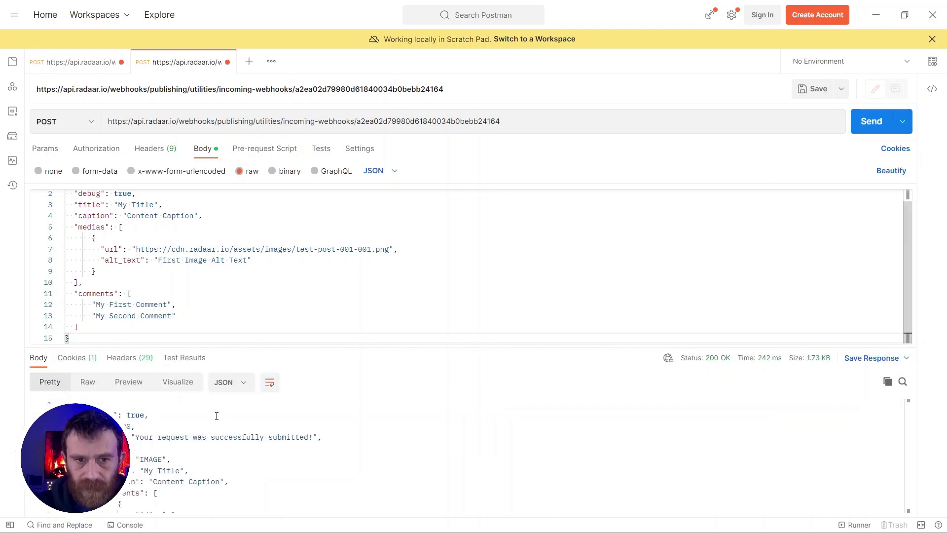
{"action": "scroll", "coordinate": [239, 479], "scroll_direction": "down", "scroll_amount": 3}
{"action": "scroll", "coordinate": [220, 494], "scroll_direction": "up", "scroll_amount": 1}
{"action": "scroll", "coordinate": [220, 493], "scroll_direction": "down", "scroll_amount": 1}
{"action": "scroll", "coordinate": [230, 452], "scroll_direction": "down", "scroll_amount": 1}
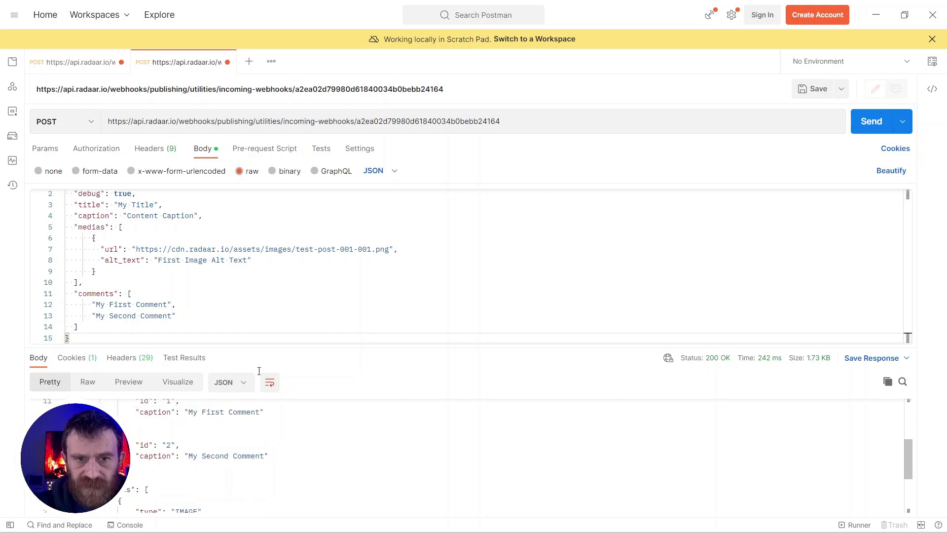
Step: Switch back to the original full request and review the variations block in its body
{"action": "left_click", "coordinate": [243, 279]}
{"action": "scroll", "coordinate": [244, 281], "scroll_direction": "up", "scroll_amount": 1}
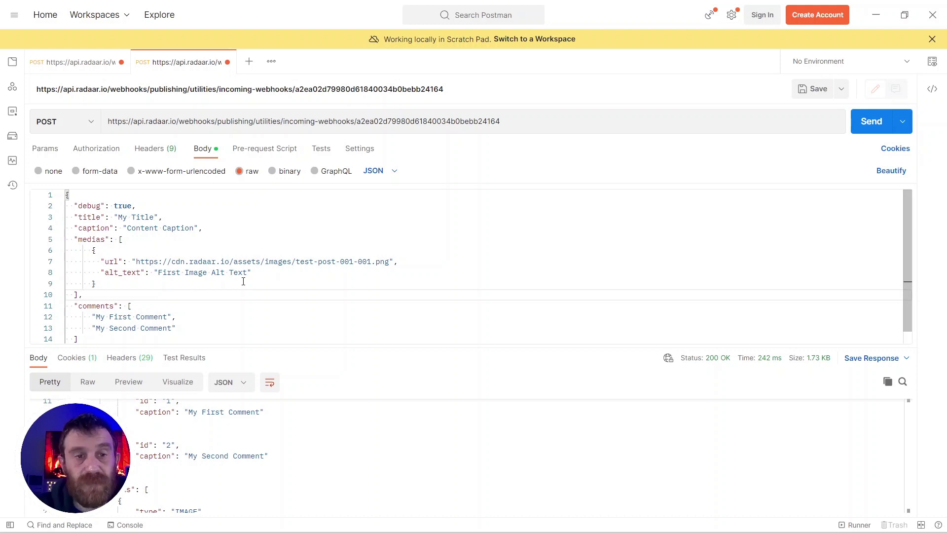
{"action": "left_click", "coordinate": [79, 62]}
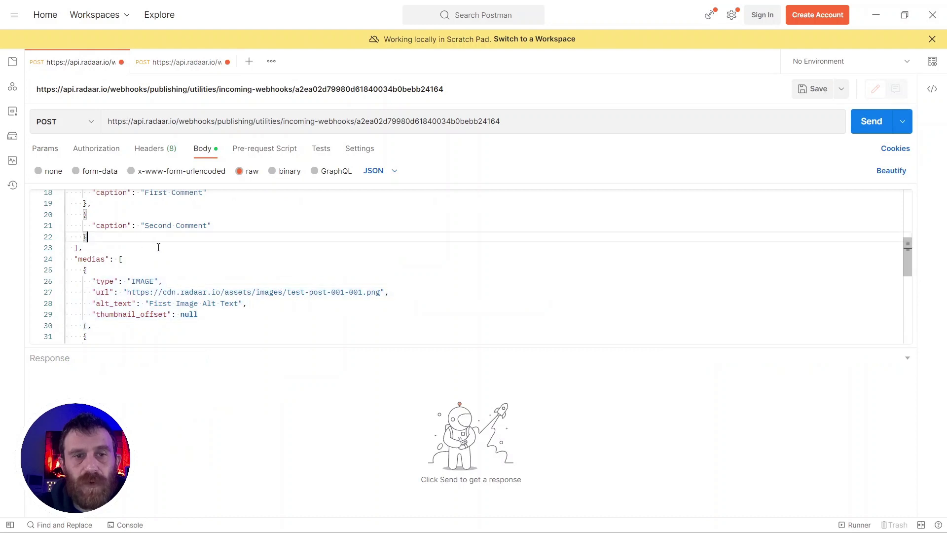
{"action": "scroll", "coordinate": [148, 244], "scroll_direction": "up", "scroll_amount": 6}
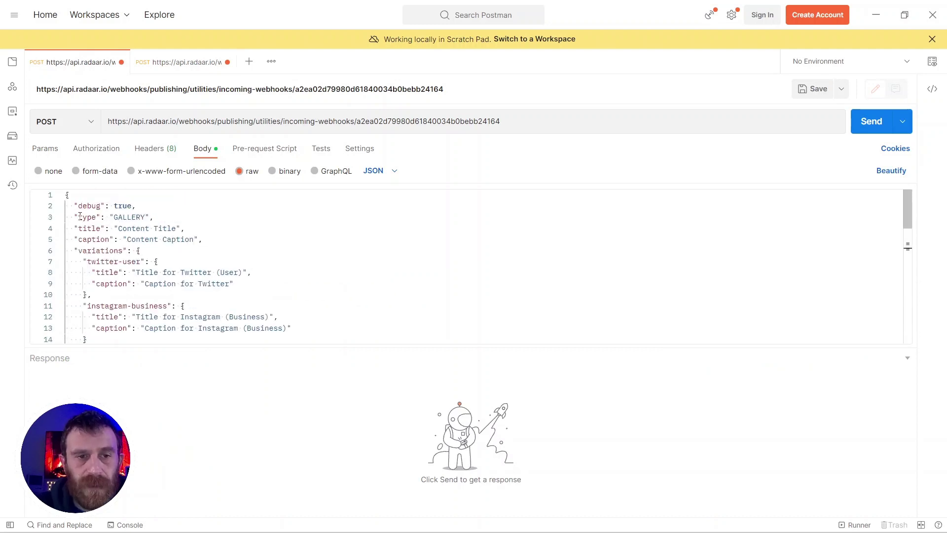
{"action": "scroll", "coordinate": [80, 216], "scroll_direction": "down", "scroll_amount": 2}
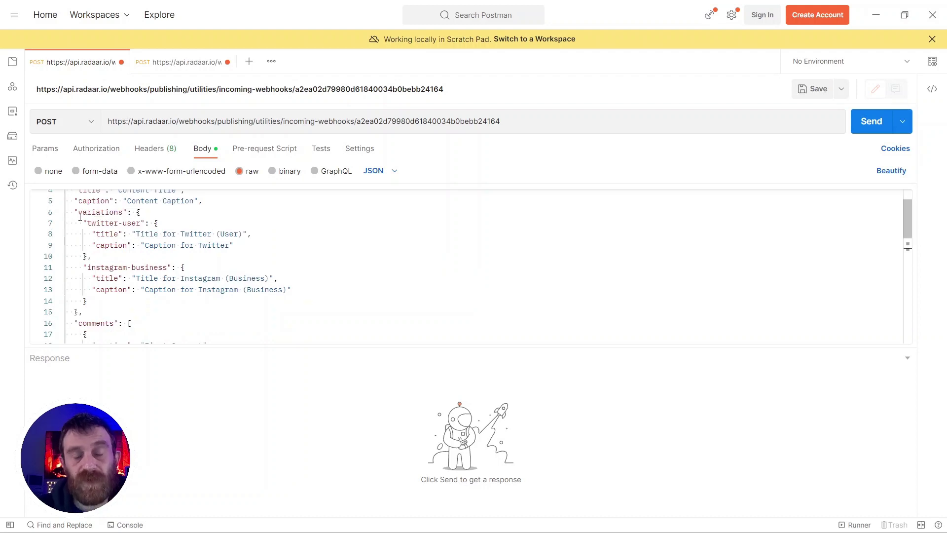